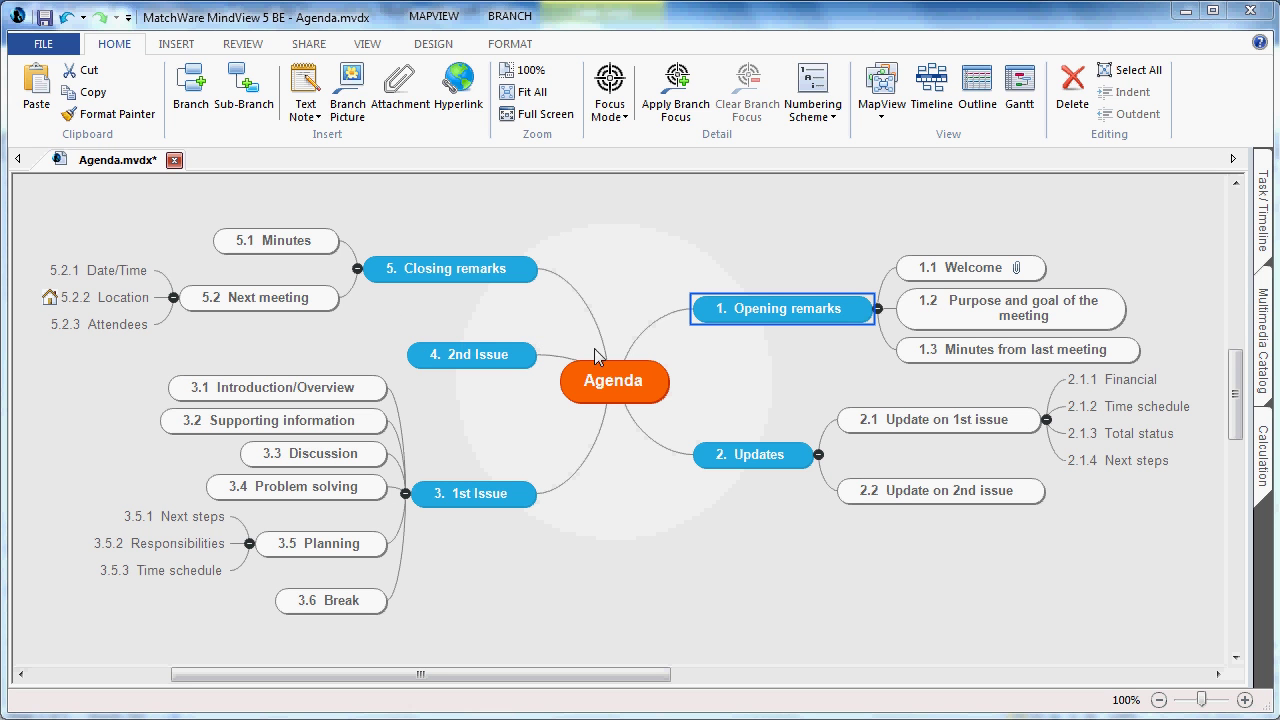
Step: Change the Agenda map's document type to Timeline in the Task / Timeline panel
click(1265, 210)
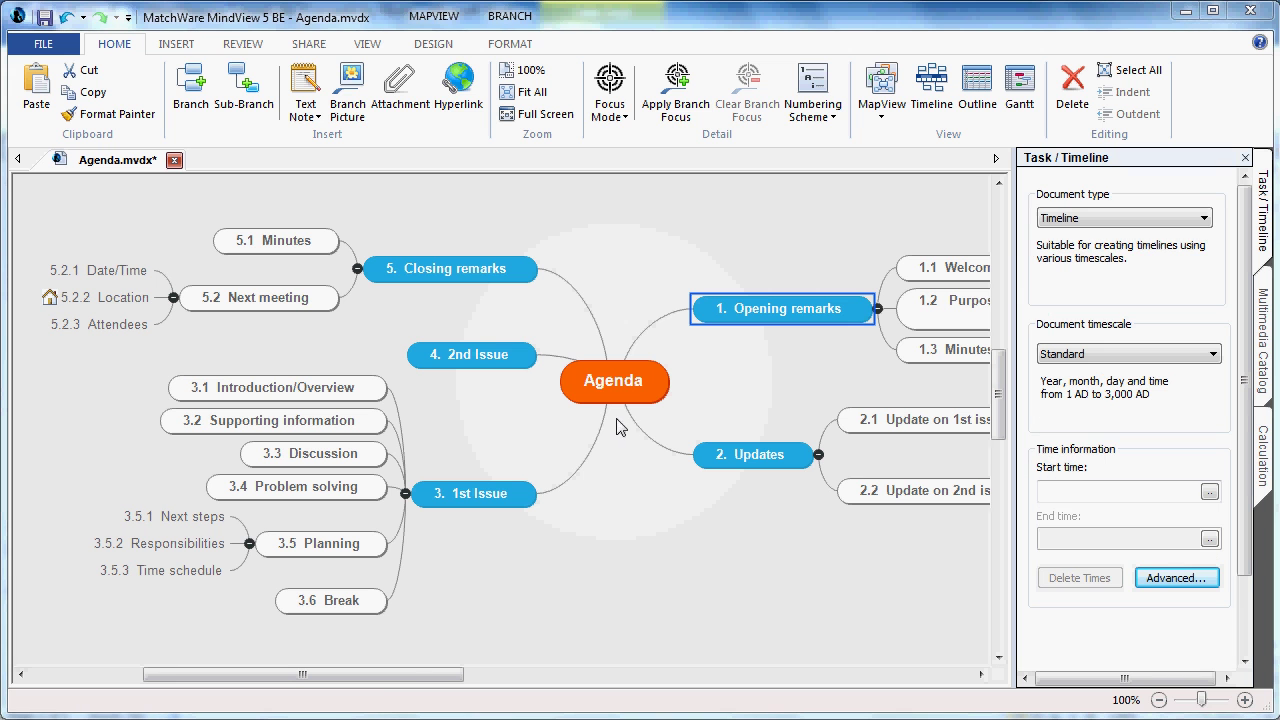
click(1207, 220)
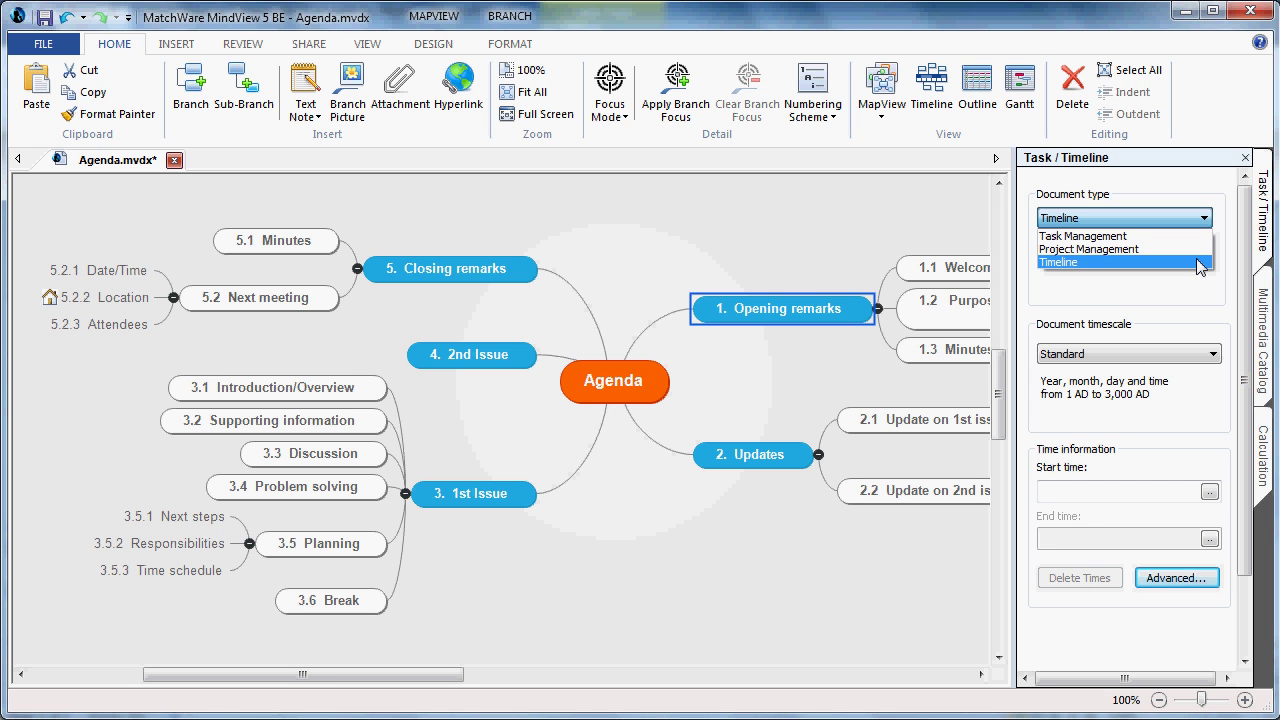
click(1200, 263)
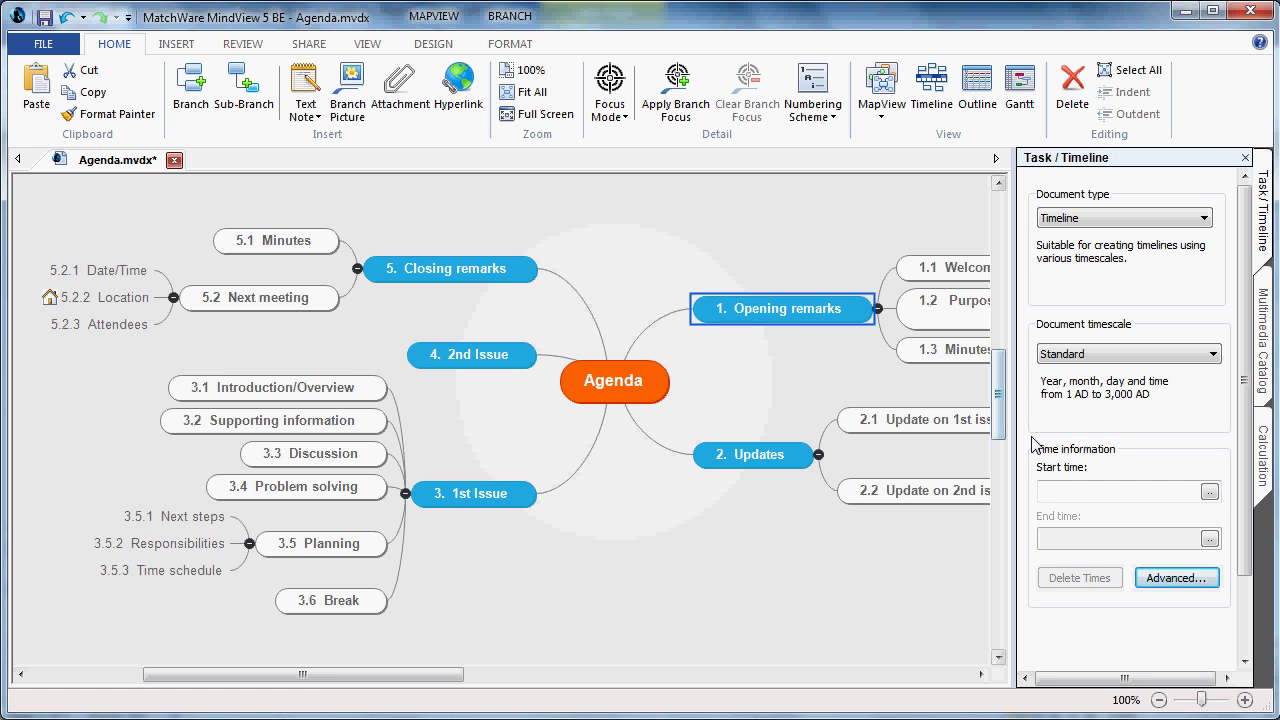
Step: Set Opening remarks' start time to October 30, 2012 at 9:00 AM
click(1209, 493)
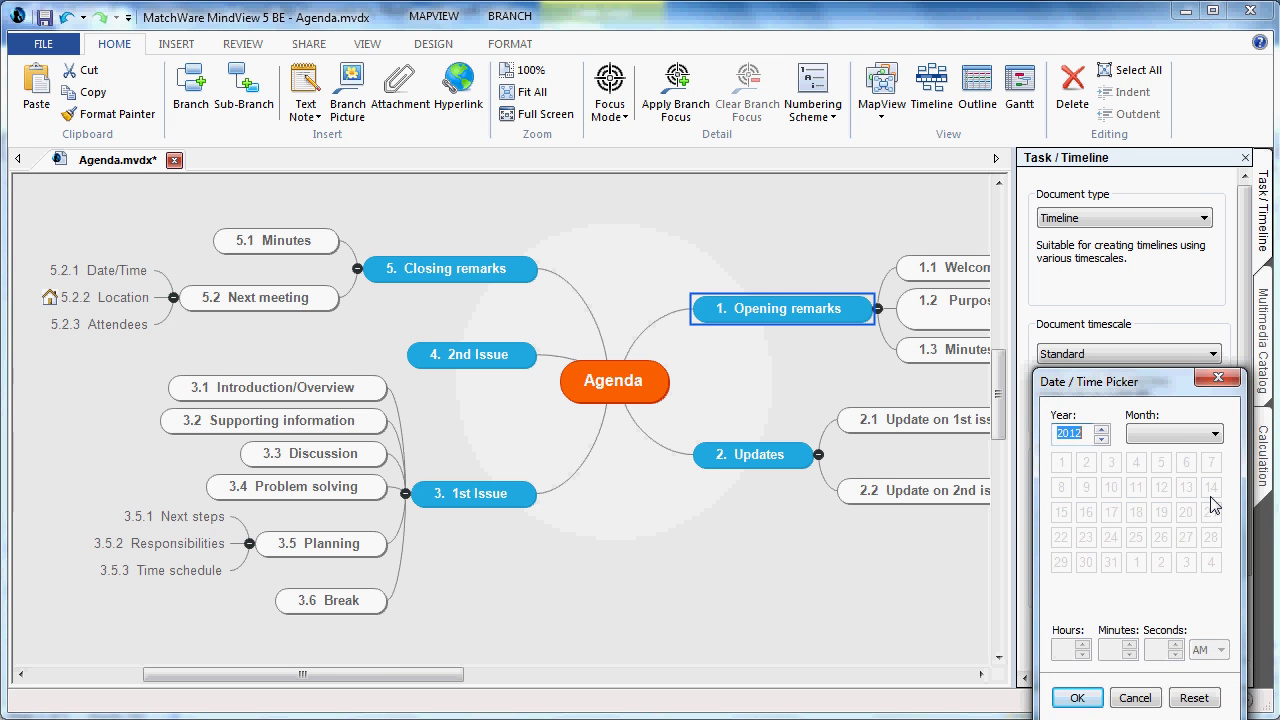
click(1215, 437)
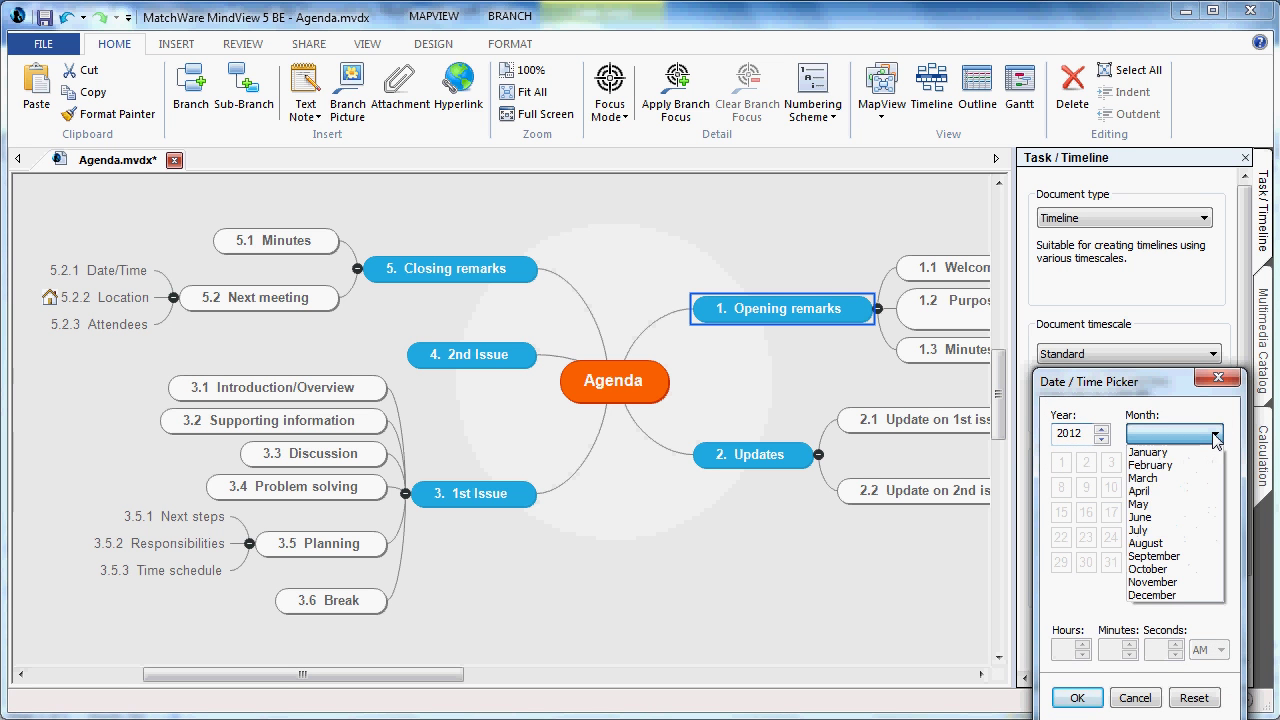
click(1183, 570)
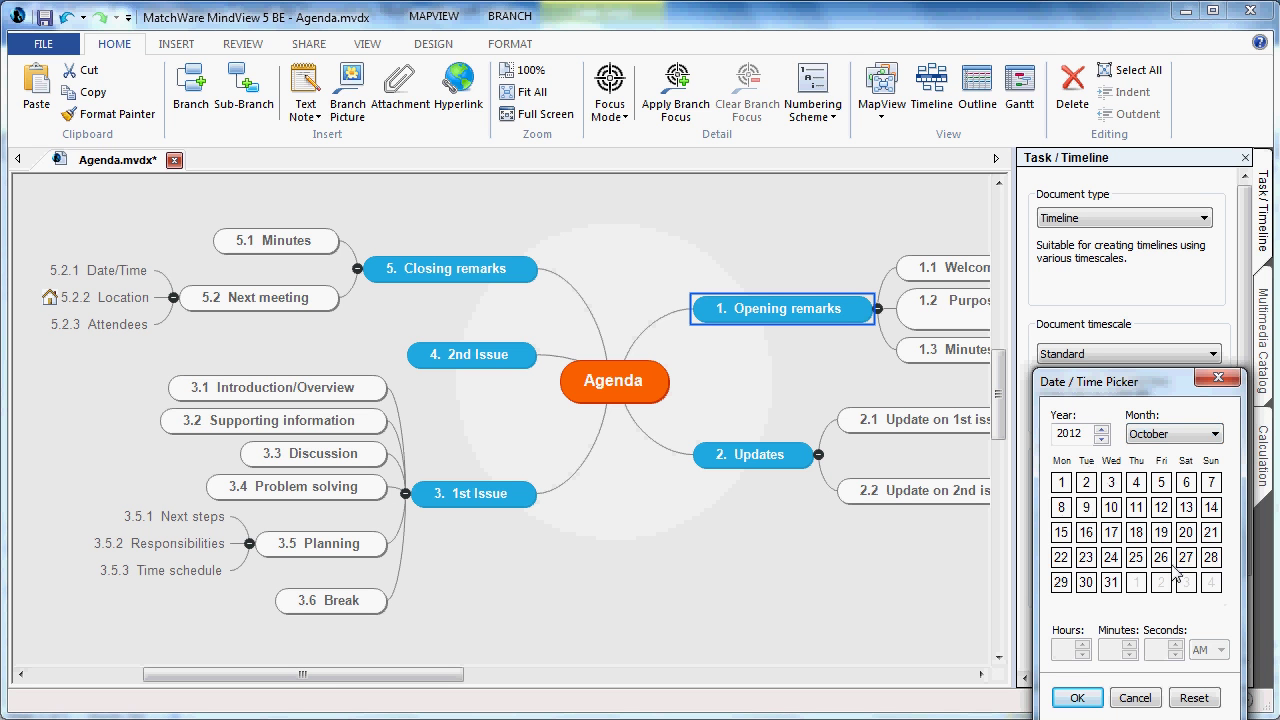
click(1086, 583)
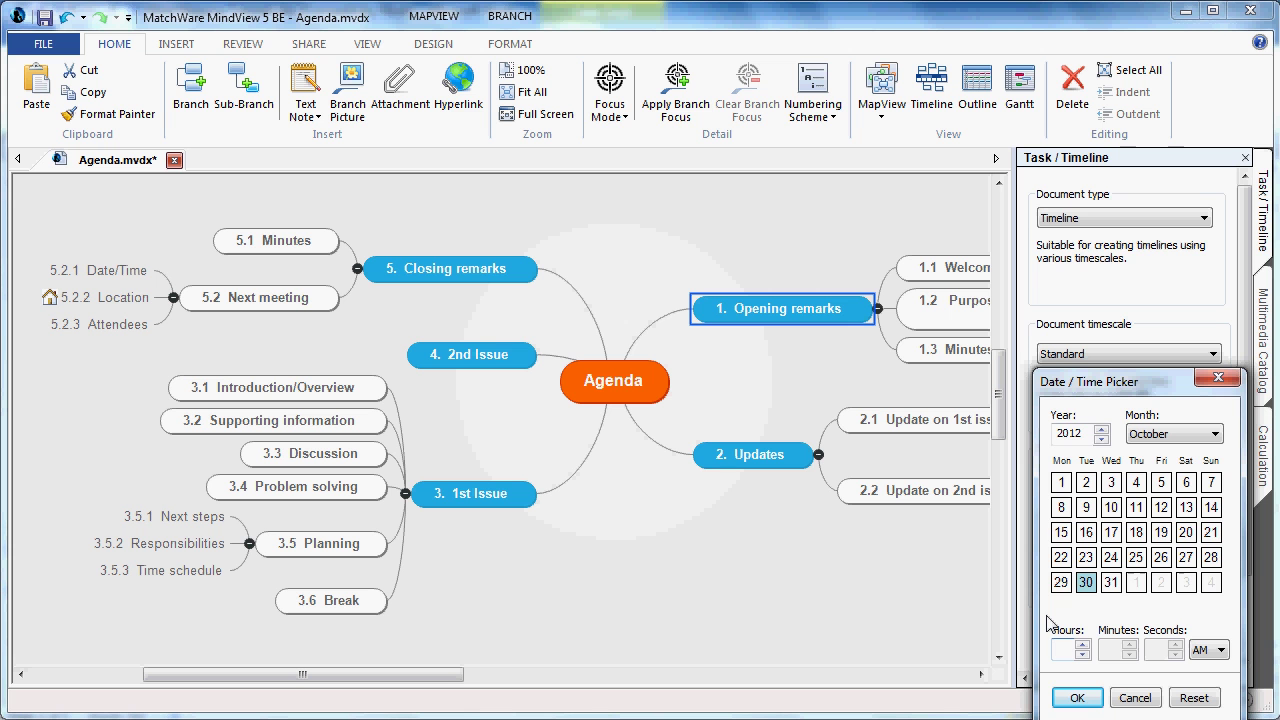
text(9)
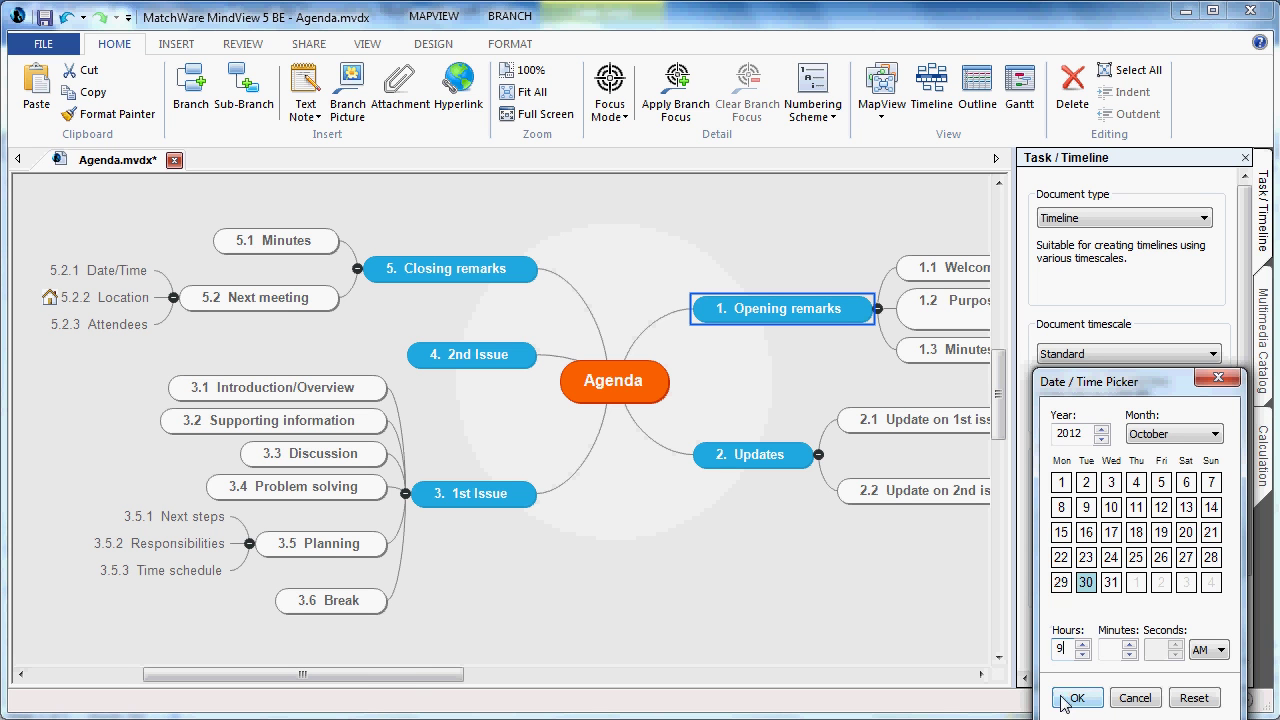
click(1074, 698)
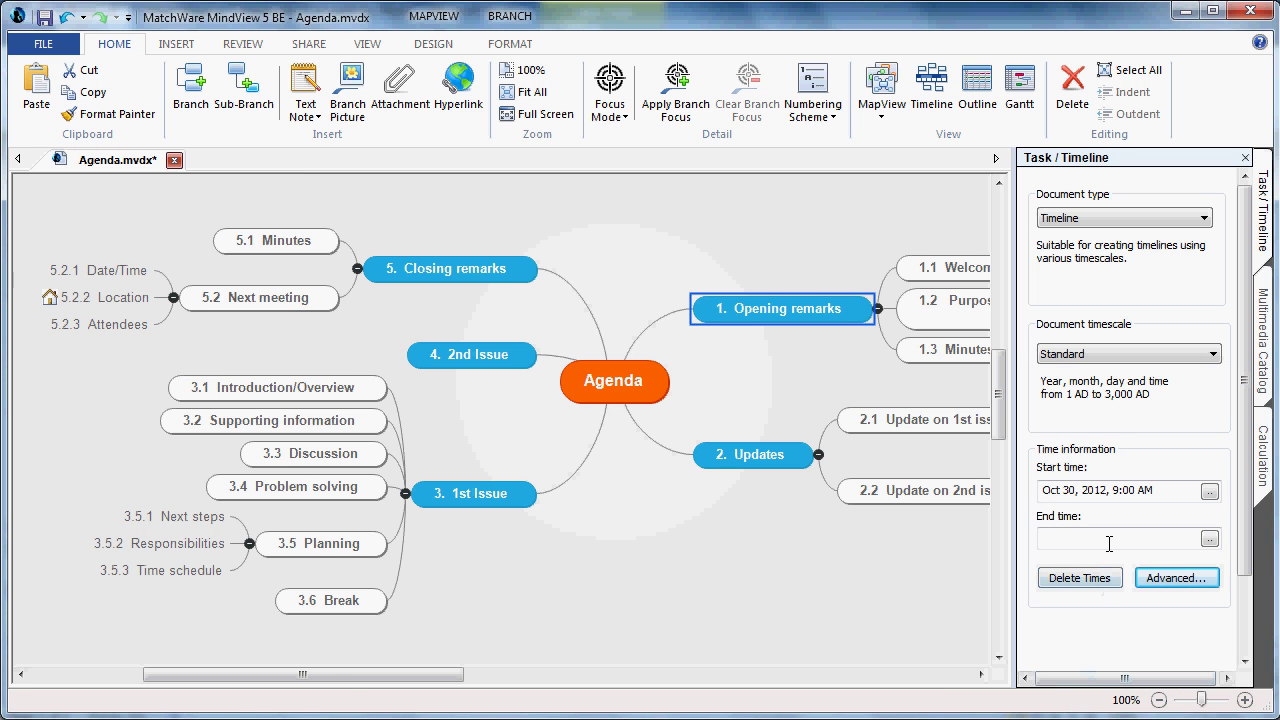
Step: Set Opening remarks' end time to October 30, 2012, 9 hours 30 minutes
click(1210, 540)
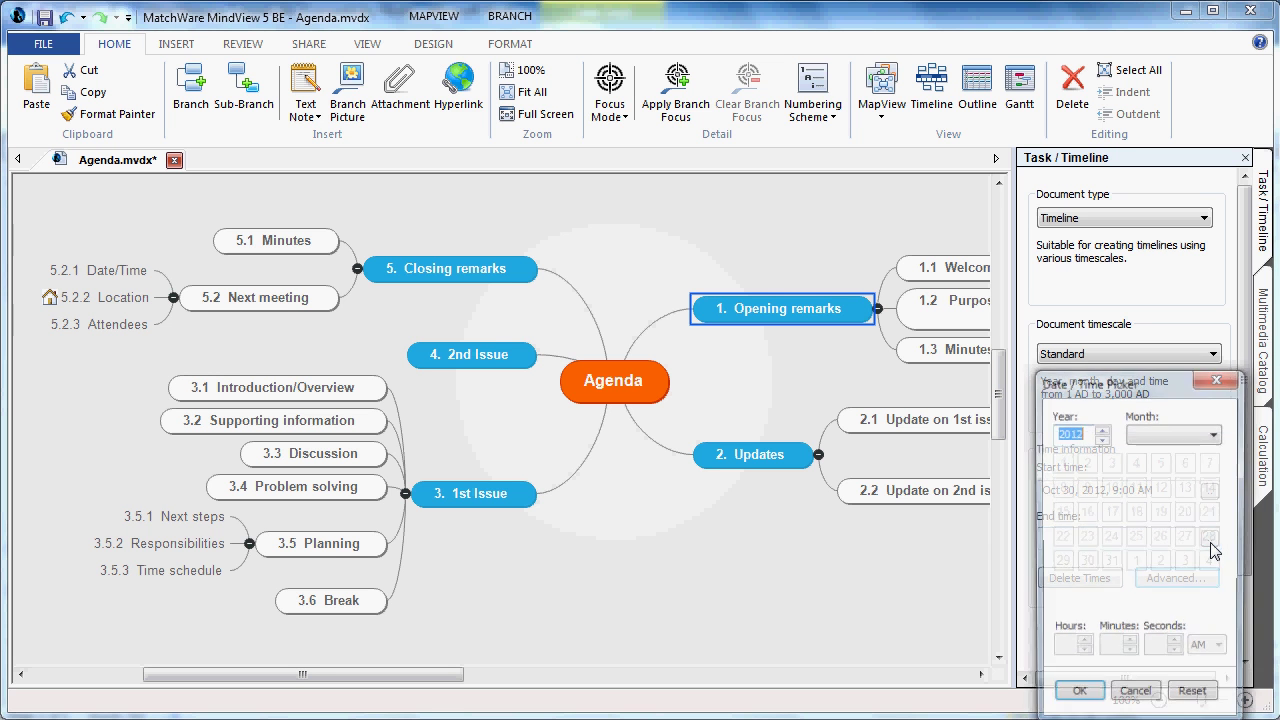
click(1214, 433)
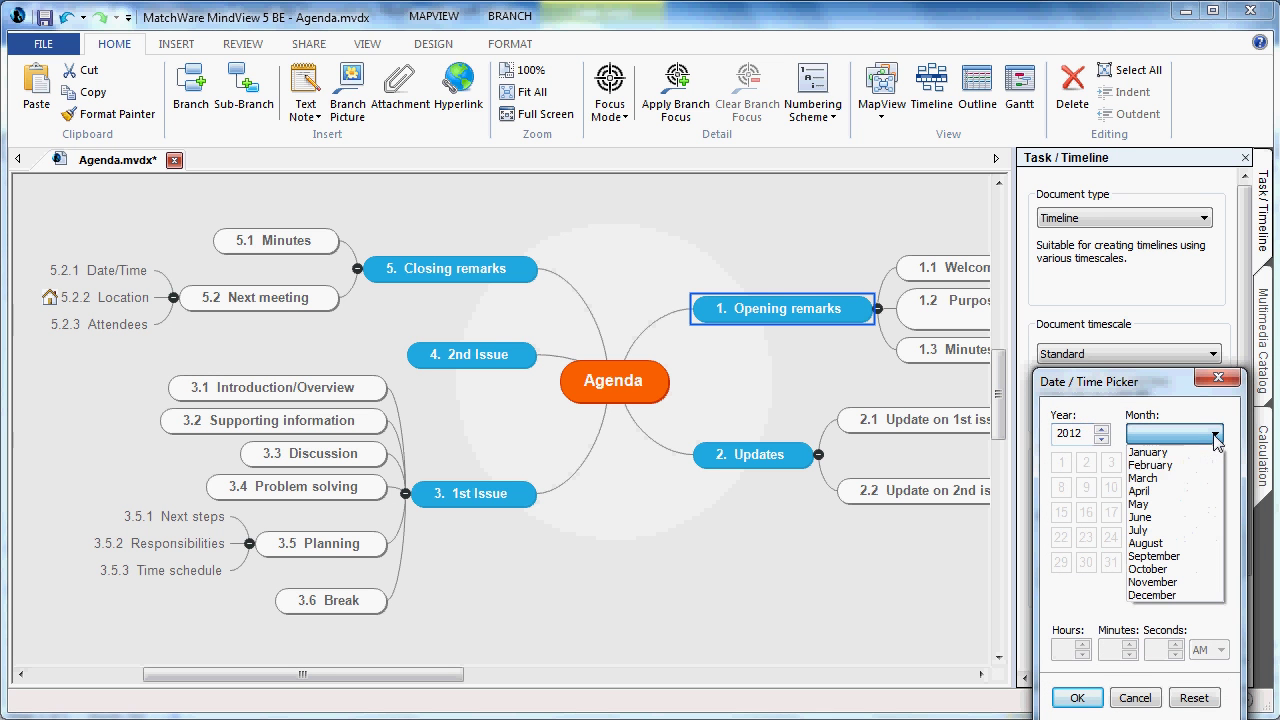
click(1190, 570)
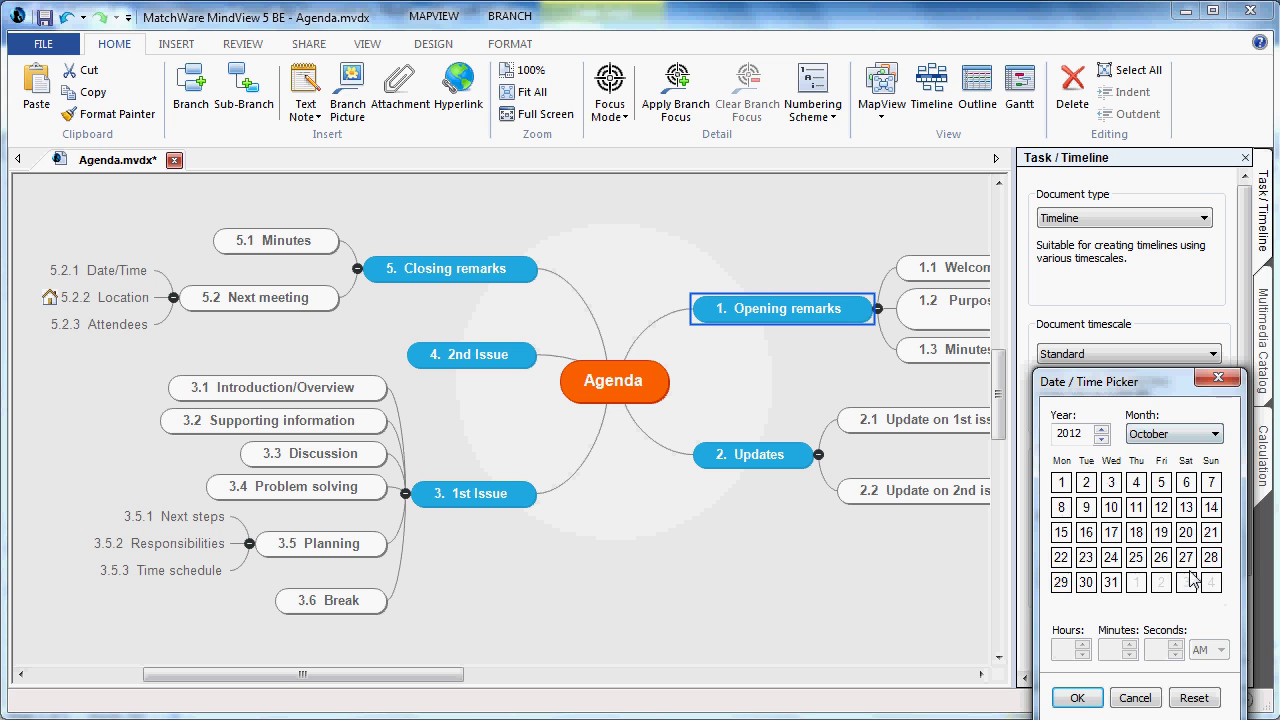
click(1088, 586)
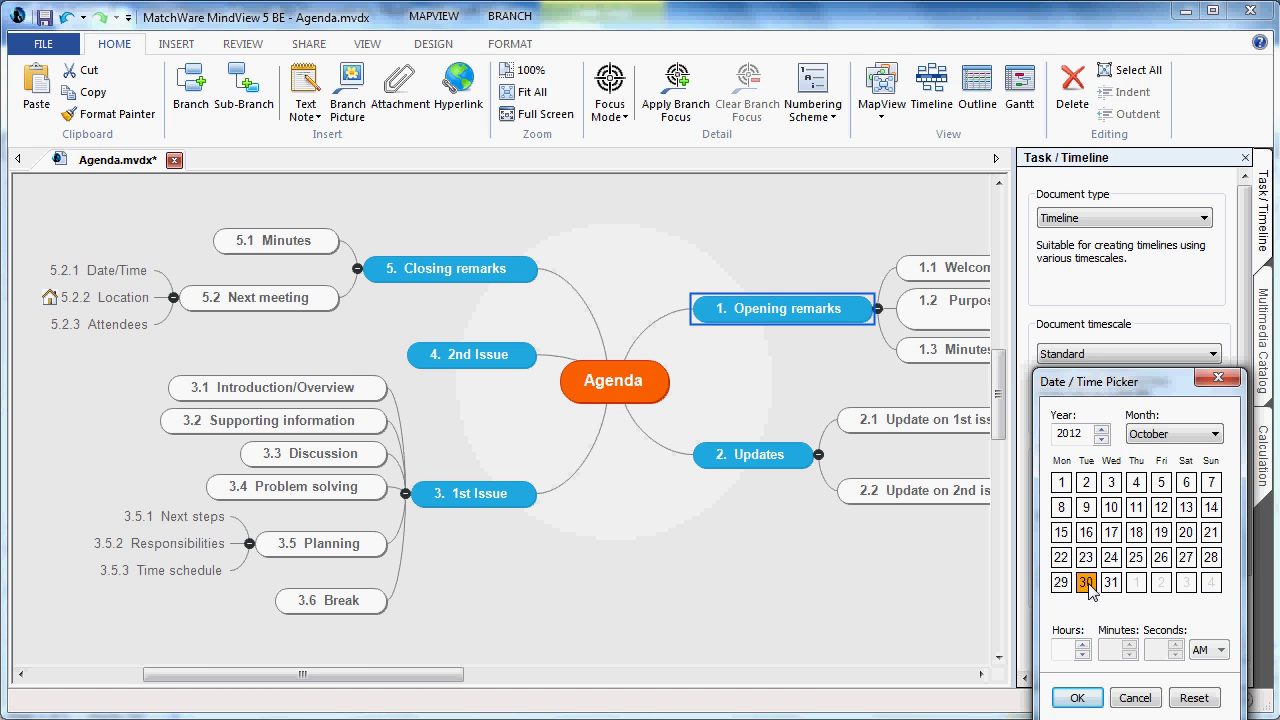
click(1064, 650)
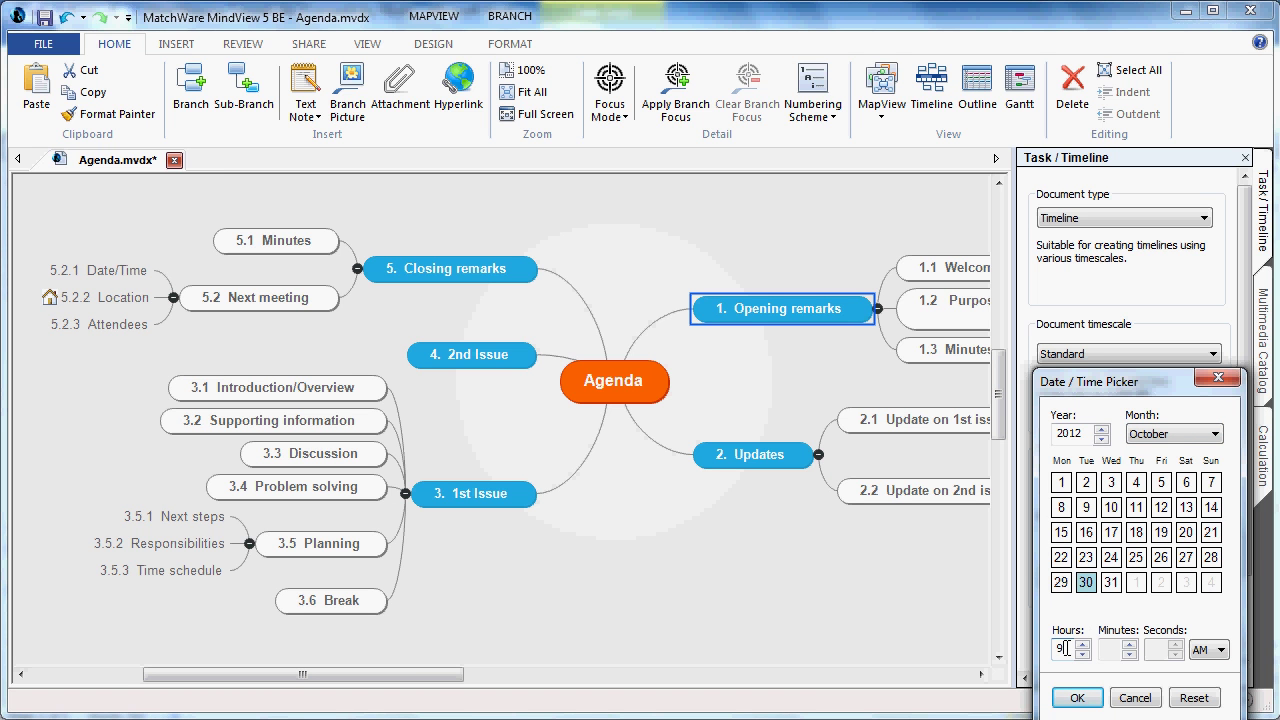
text(9)
click(1112, 652)
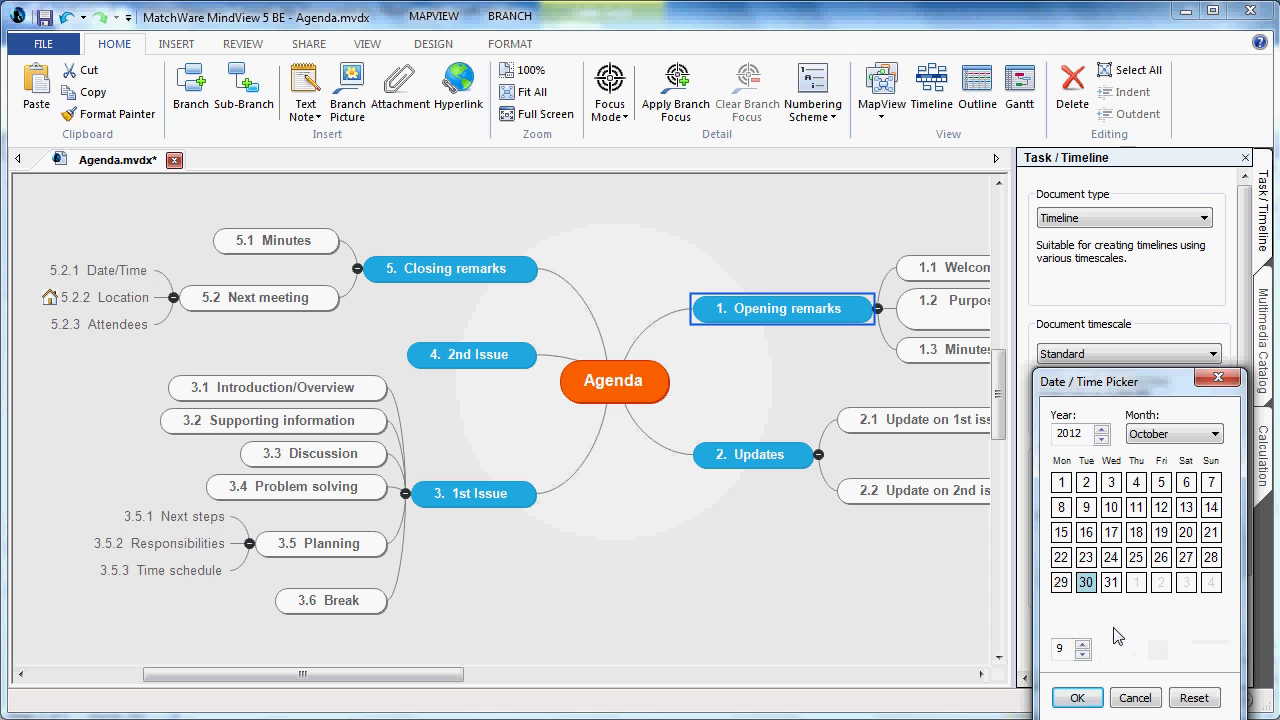
text(30)
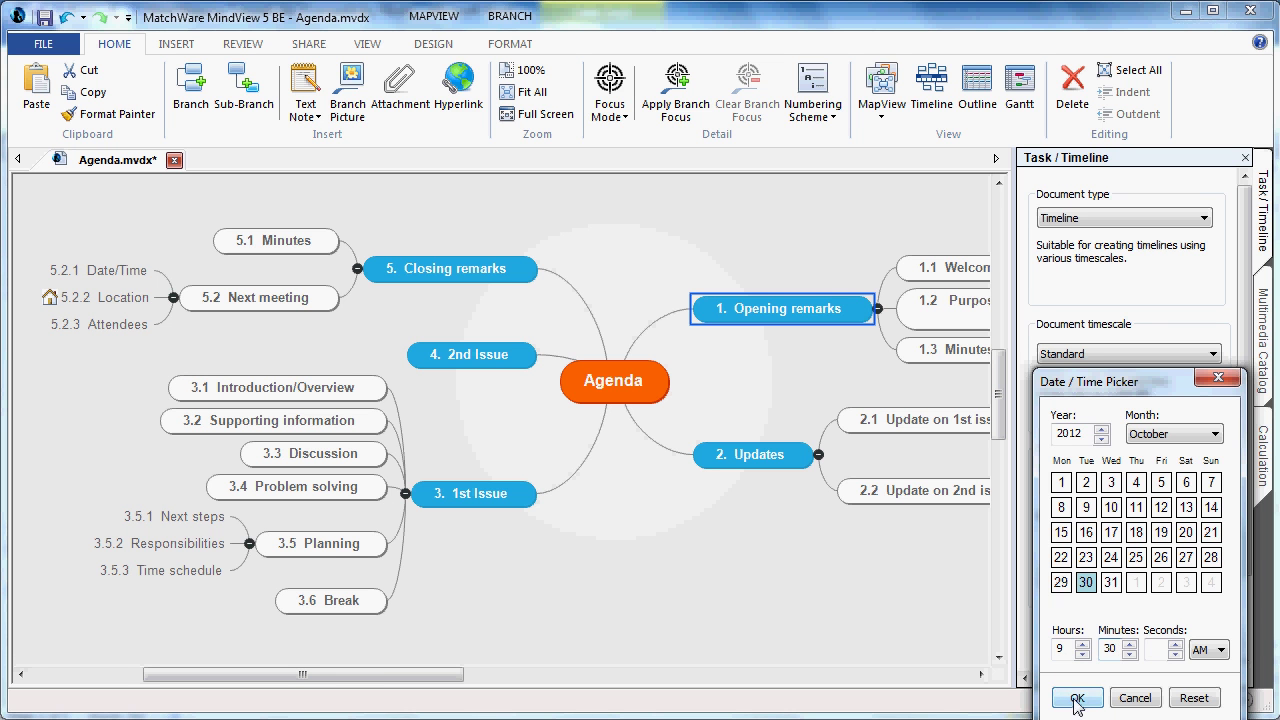
click(1077, 698)
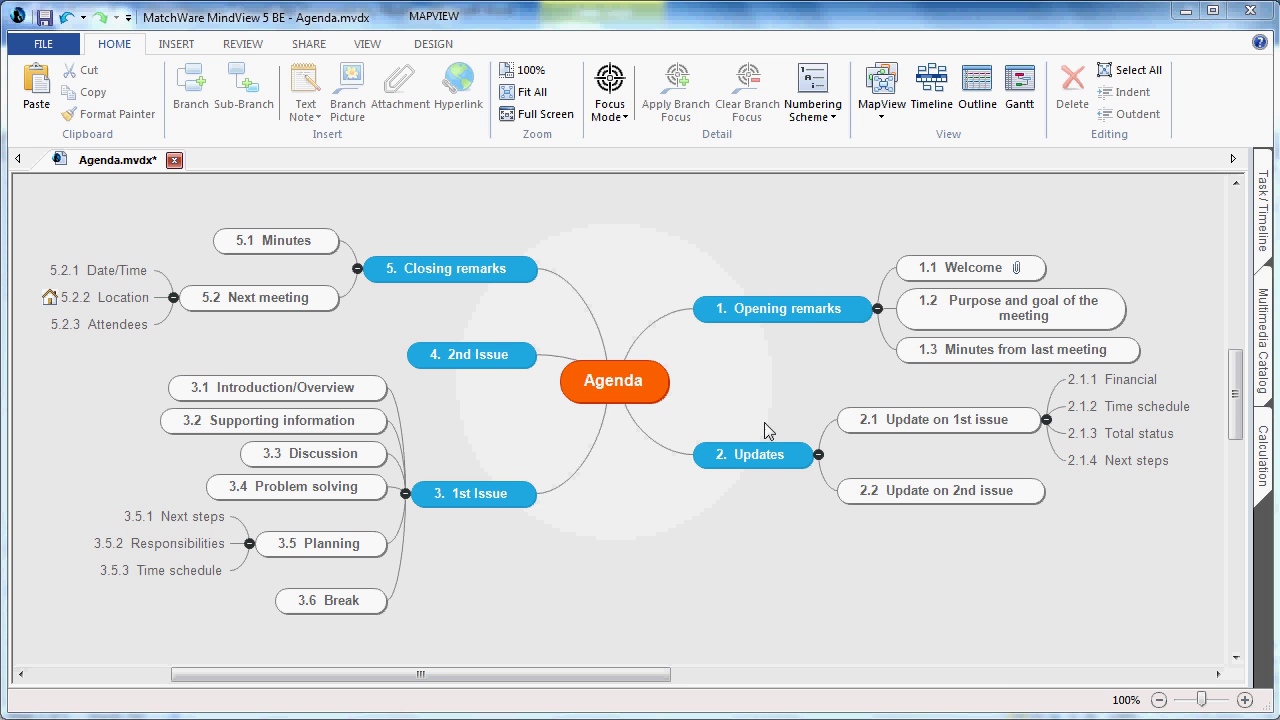
Step: Turn on Show Branch Data > Start/End time and zoom in to check the branch times
right_click(790, 314)
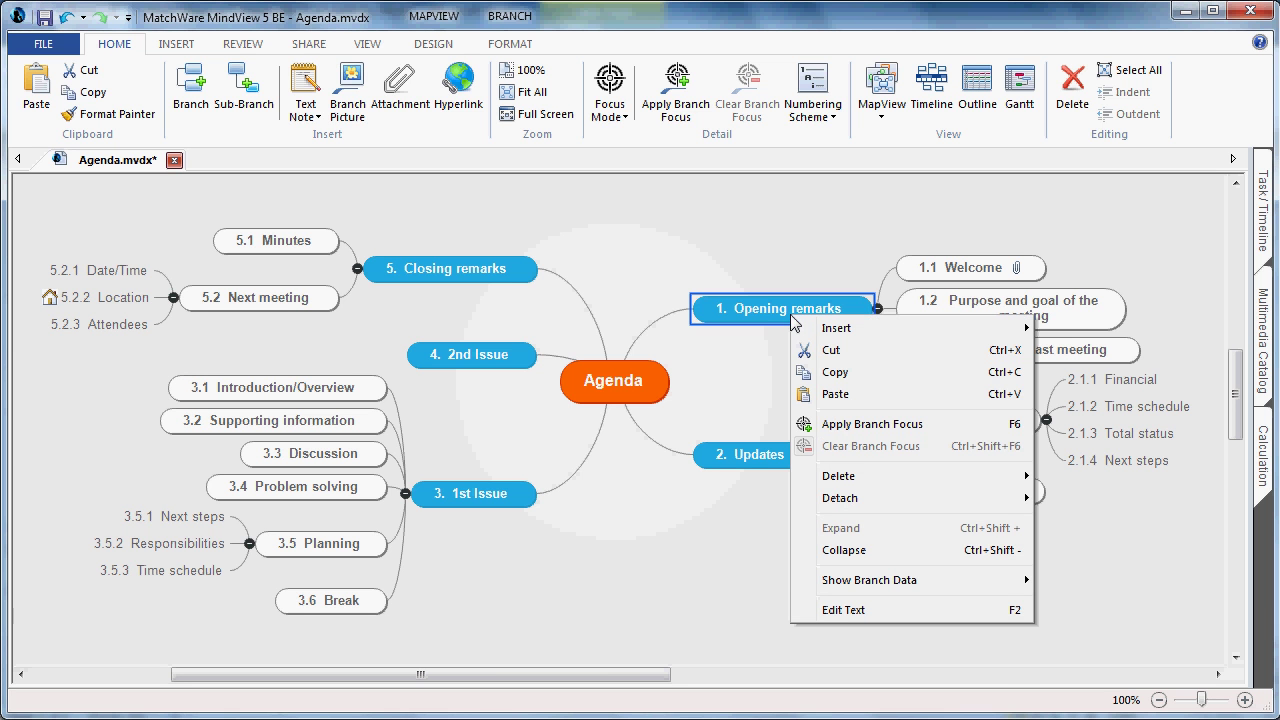
mouse_move(869, 580)
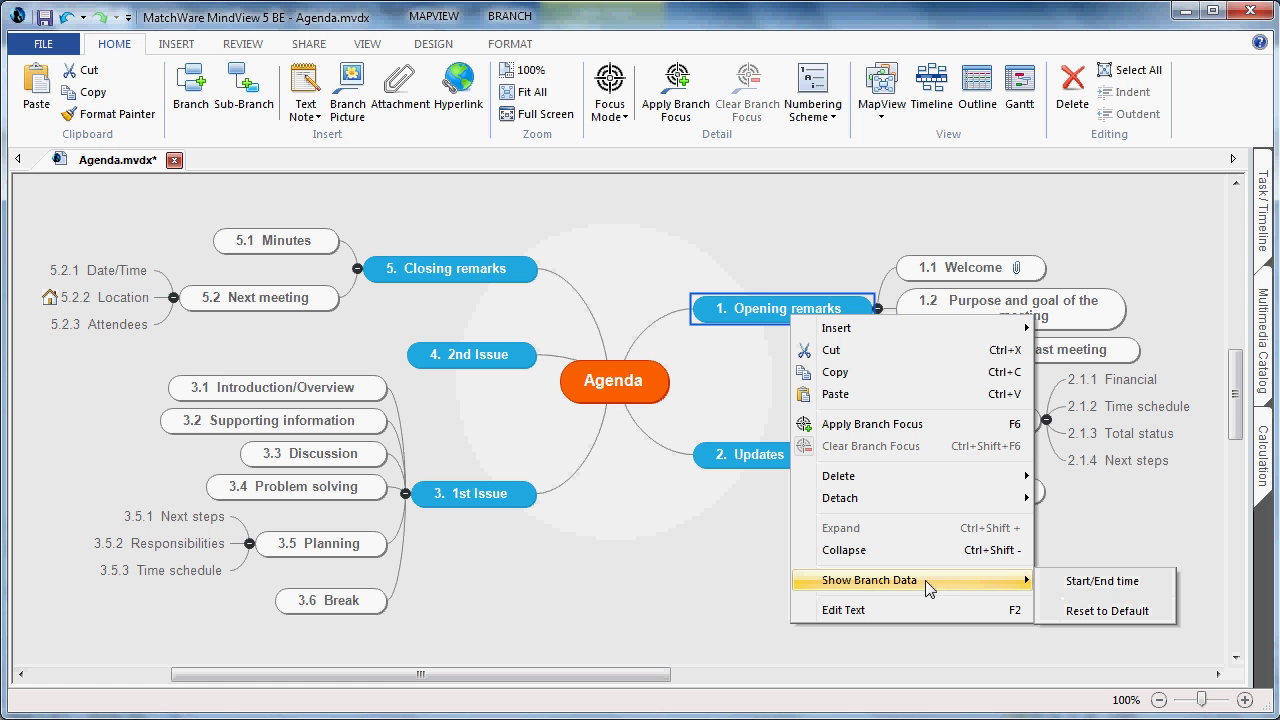
click(1066, 581)
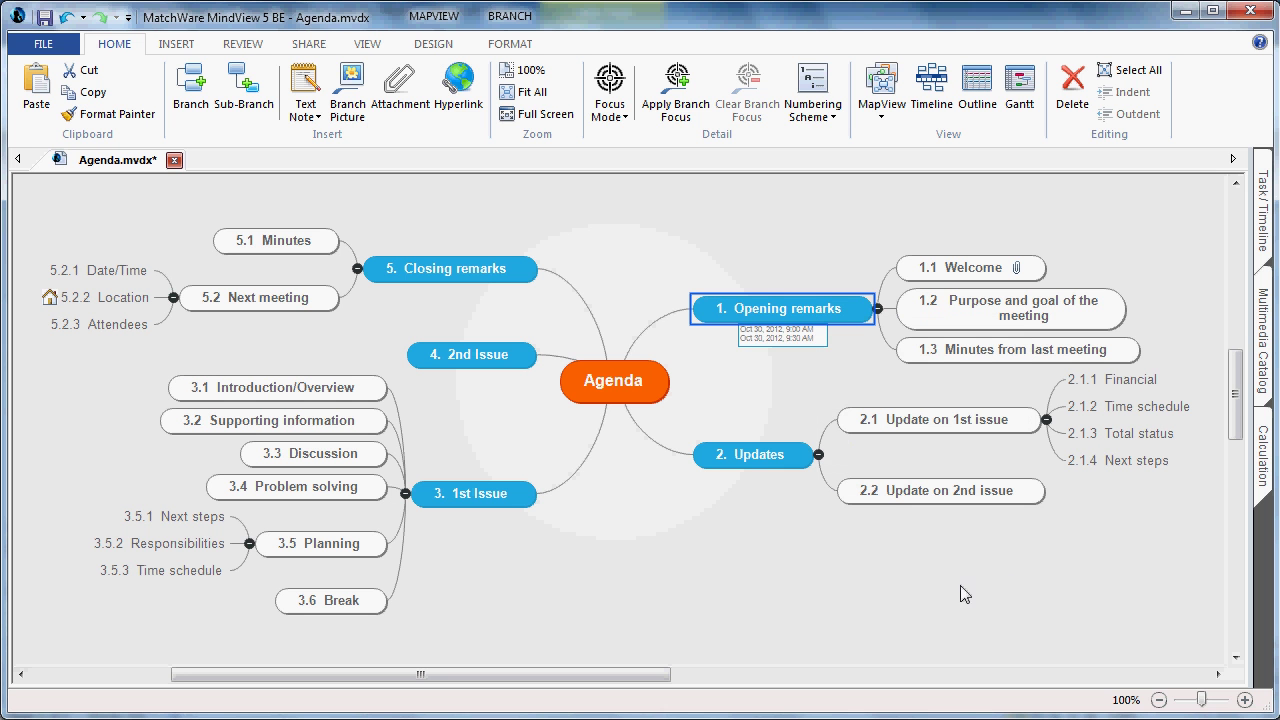
ctrl+scroll(778, 581, up, 1)
ctrl+scroll(778, 582, up, 1)
ctrl+scroll(743, 577, up, 1)
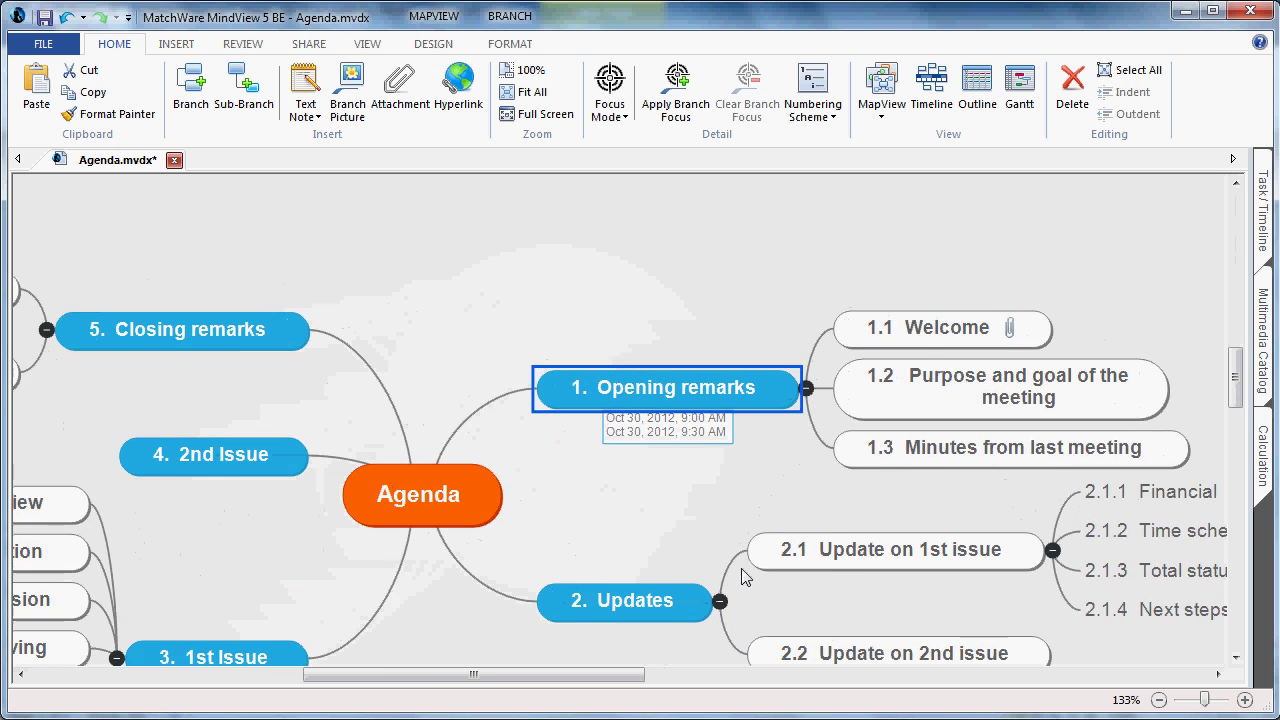
ctrl+scroll(614, 533, up, 2)
click(614, 533)
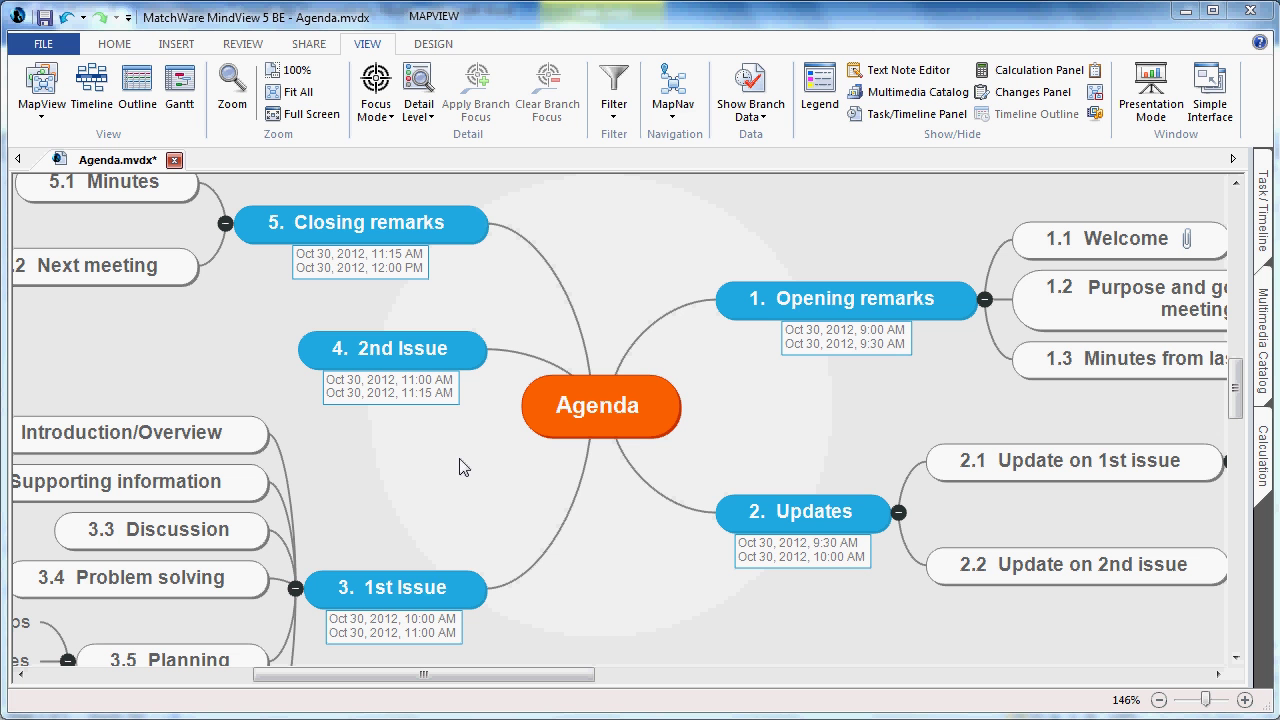
Step: Switch the Agenda to Outline view with Start Time and End Time columns
click(138, 104)
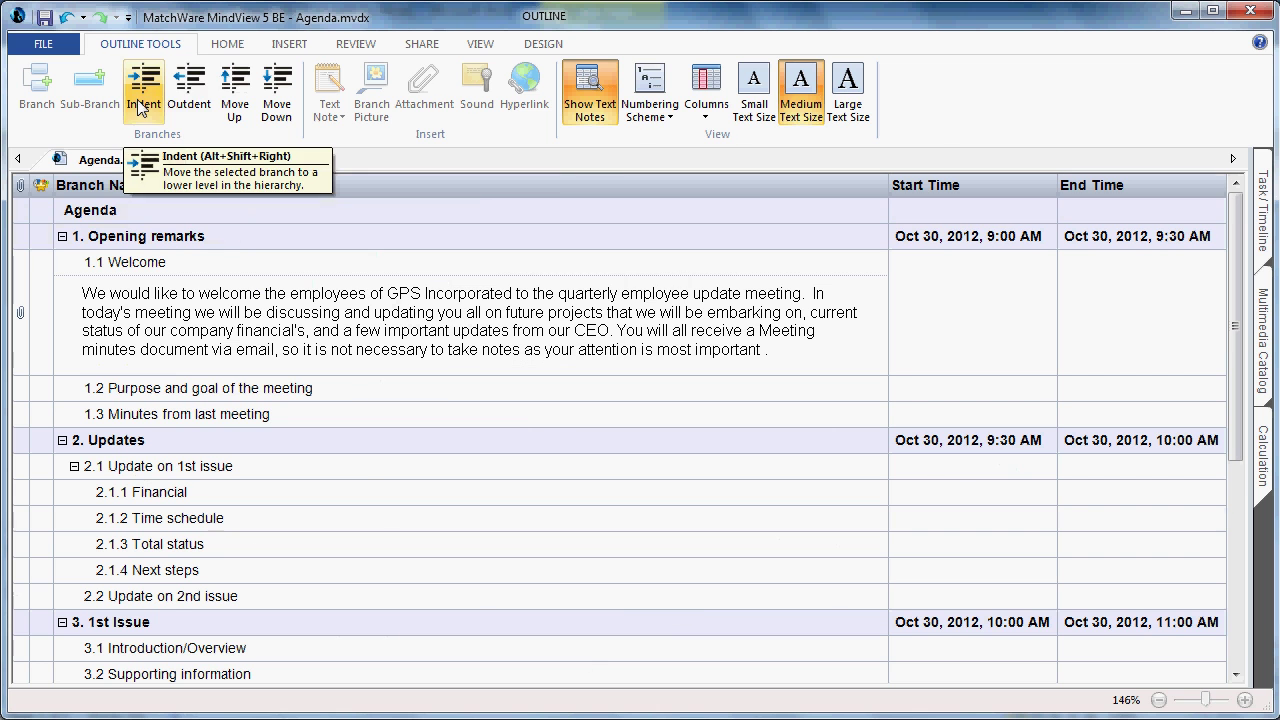
mouse_move(316, 280)
mouse_down()
mouse_move(432, 364)
mouse_move(845, 362)
mouse_up()
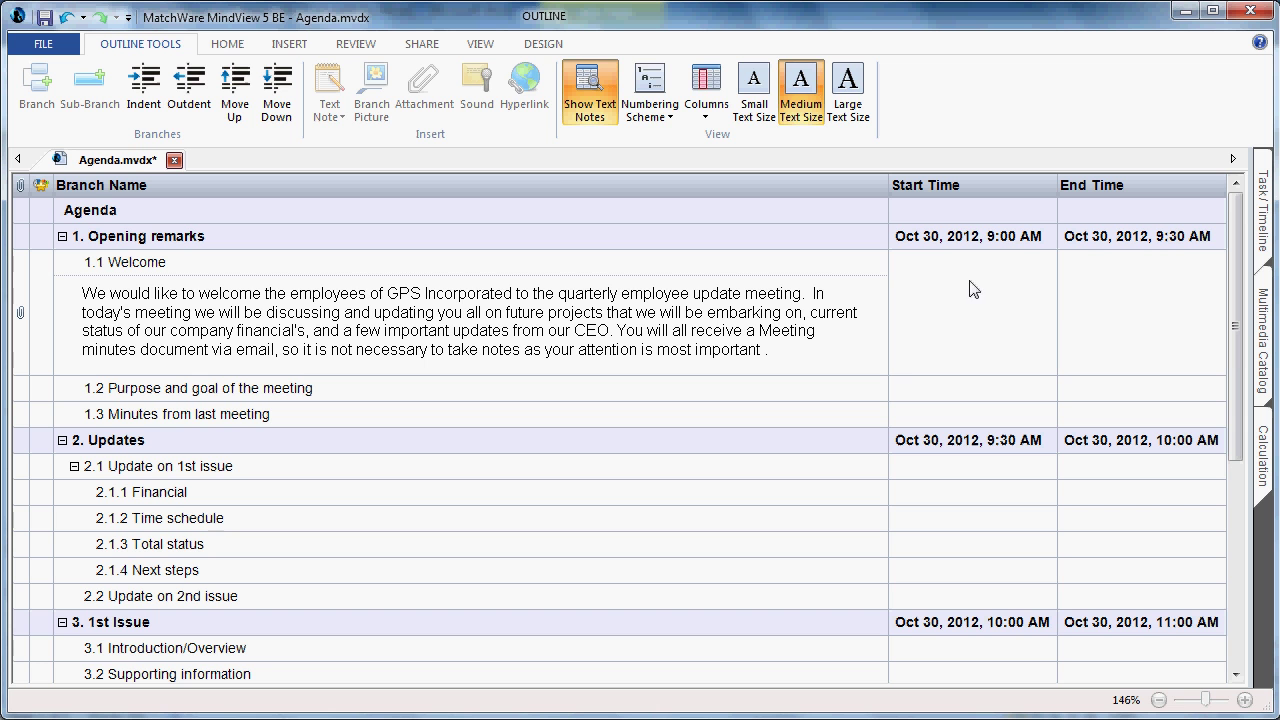
click(481, 47)
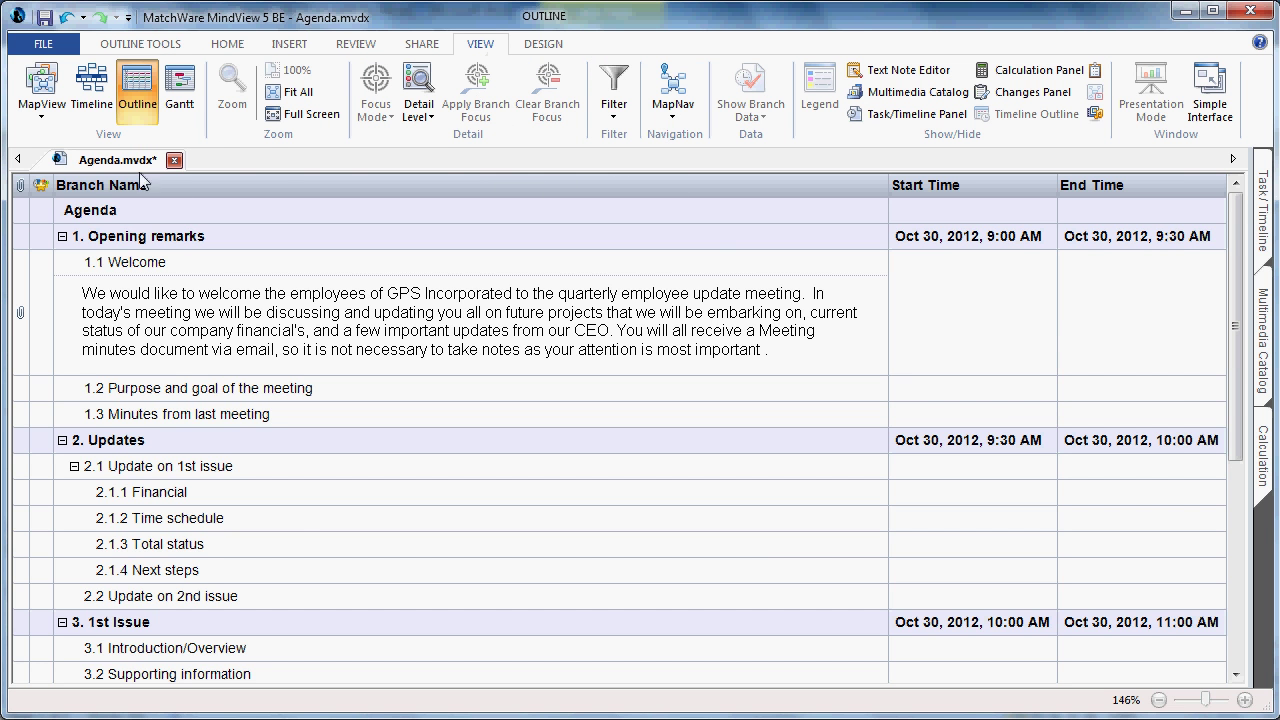
Step: Switch to Timeline view and start 1.1 Welcome at October 30, 2012, 9:00 AM
click(92, 97)
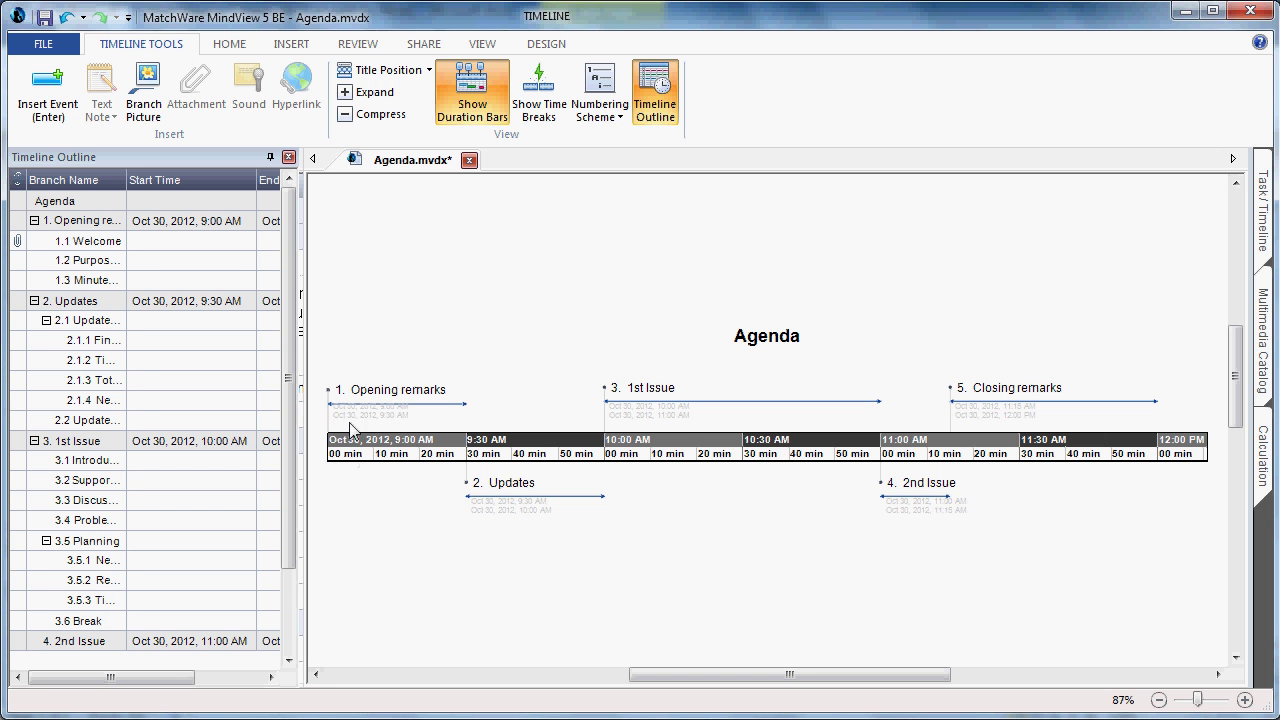
click(165, 250)
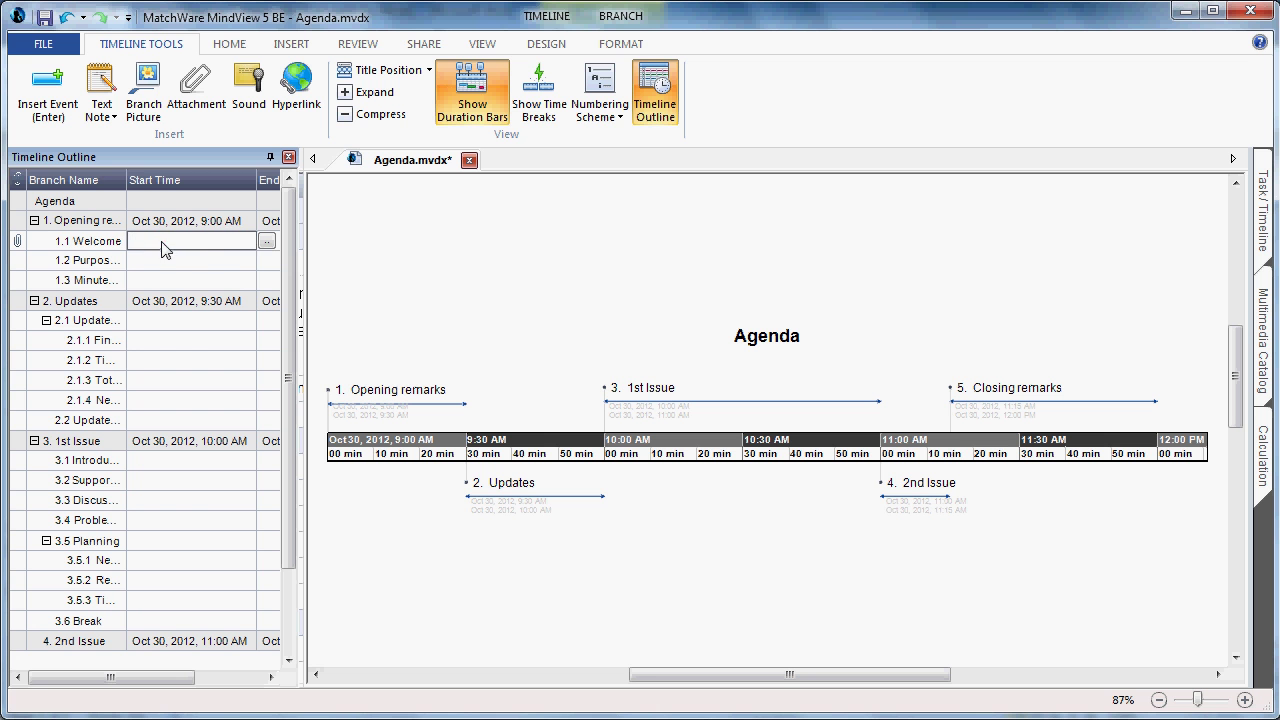
click(266, 243)
click(272, 324)
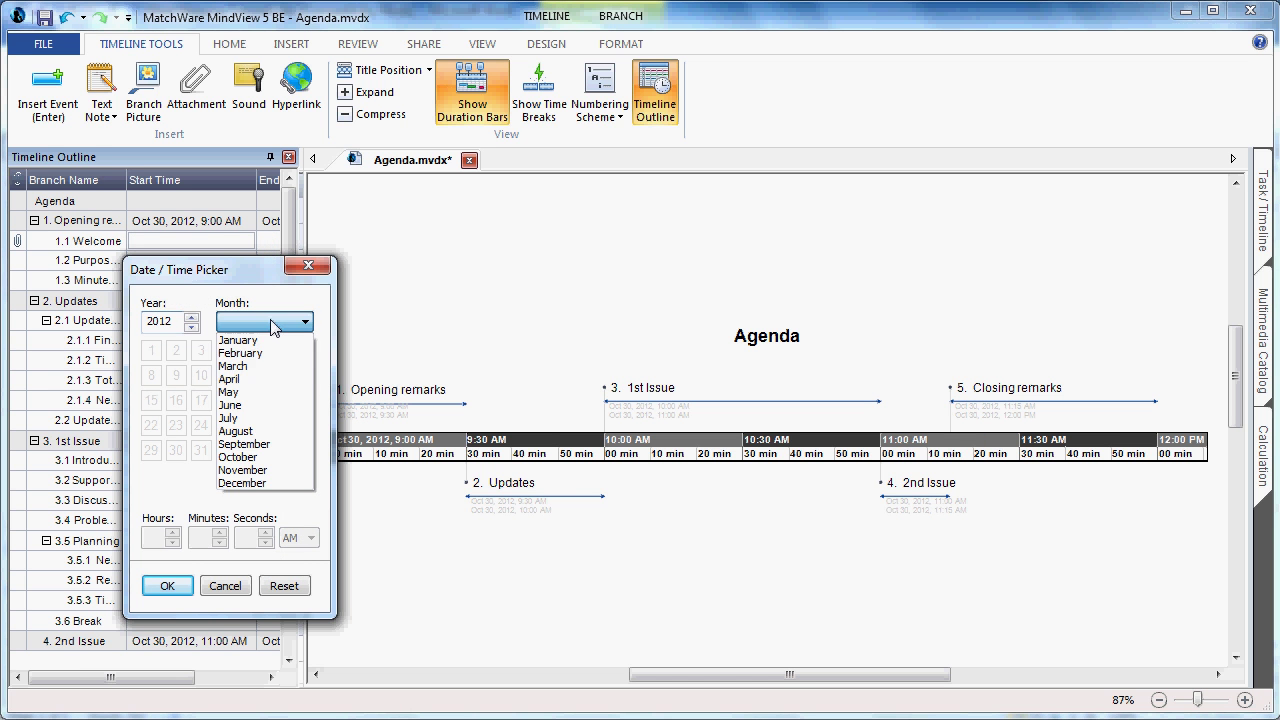
click(266, 457)
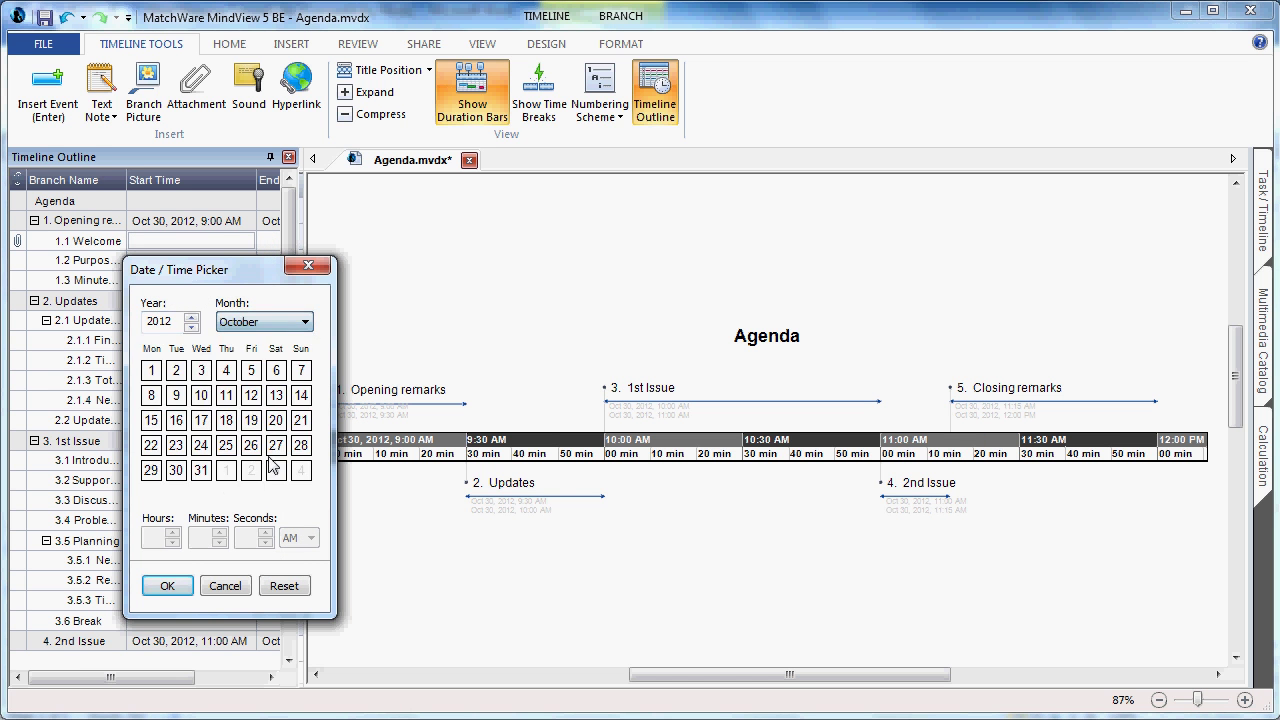
click(181, 478)
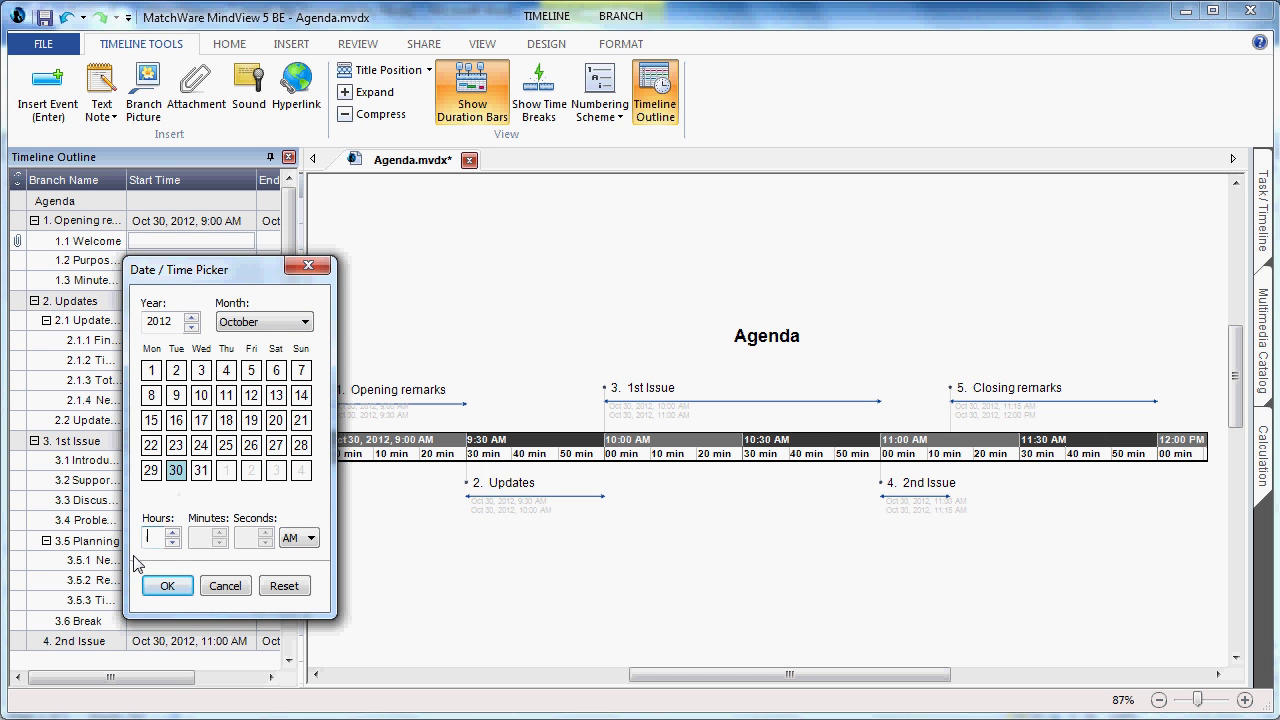
text(9)
click(167, 586)
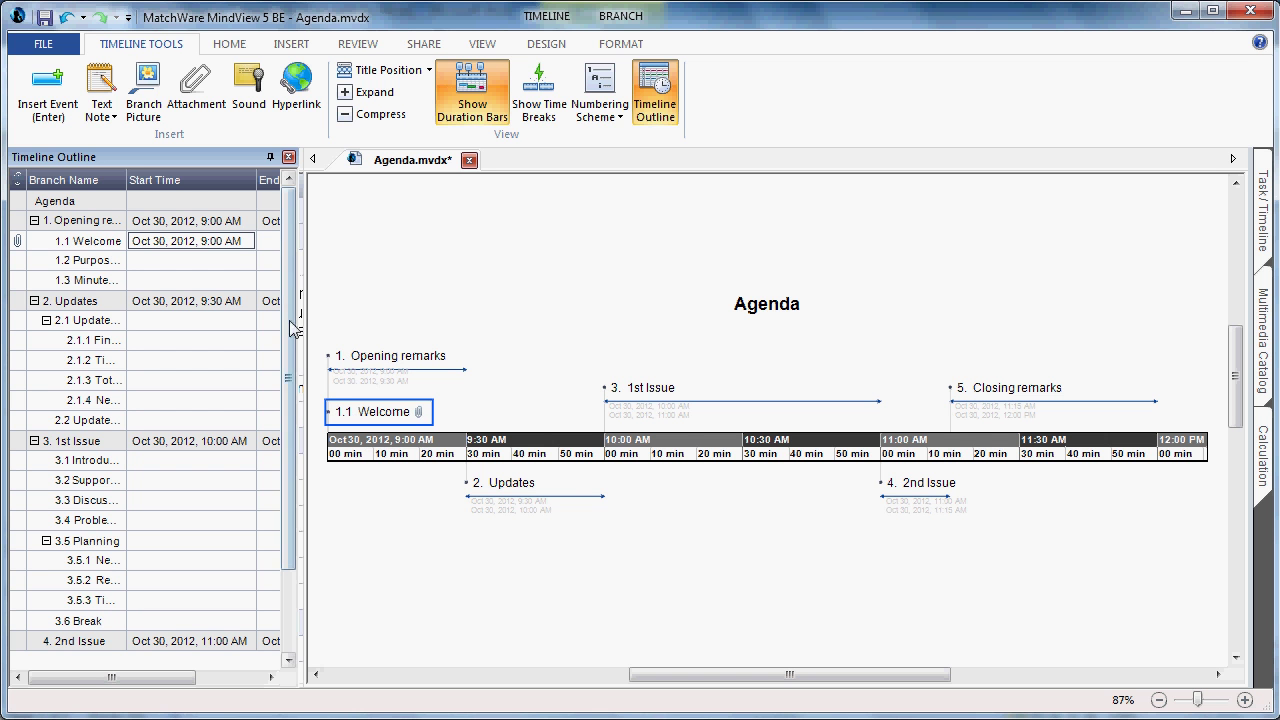
Step: Set 1.1 Welcome's End Time minutes to 30, ending it at 9:30 AM
click(267, 243)
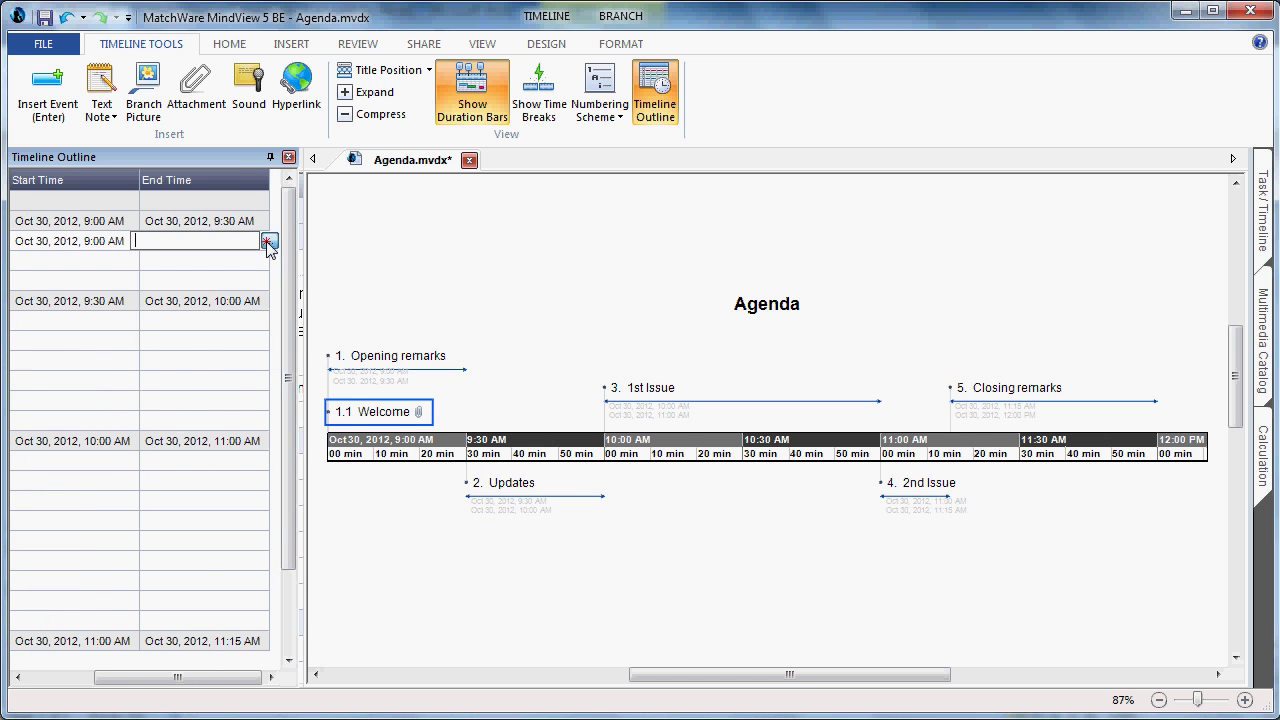
click(266, 244)
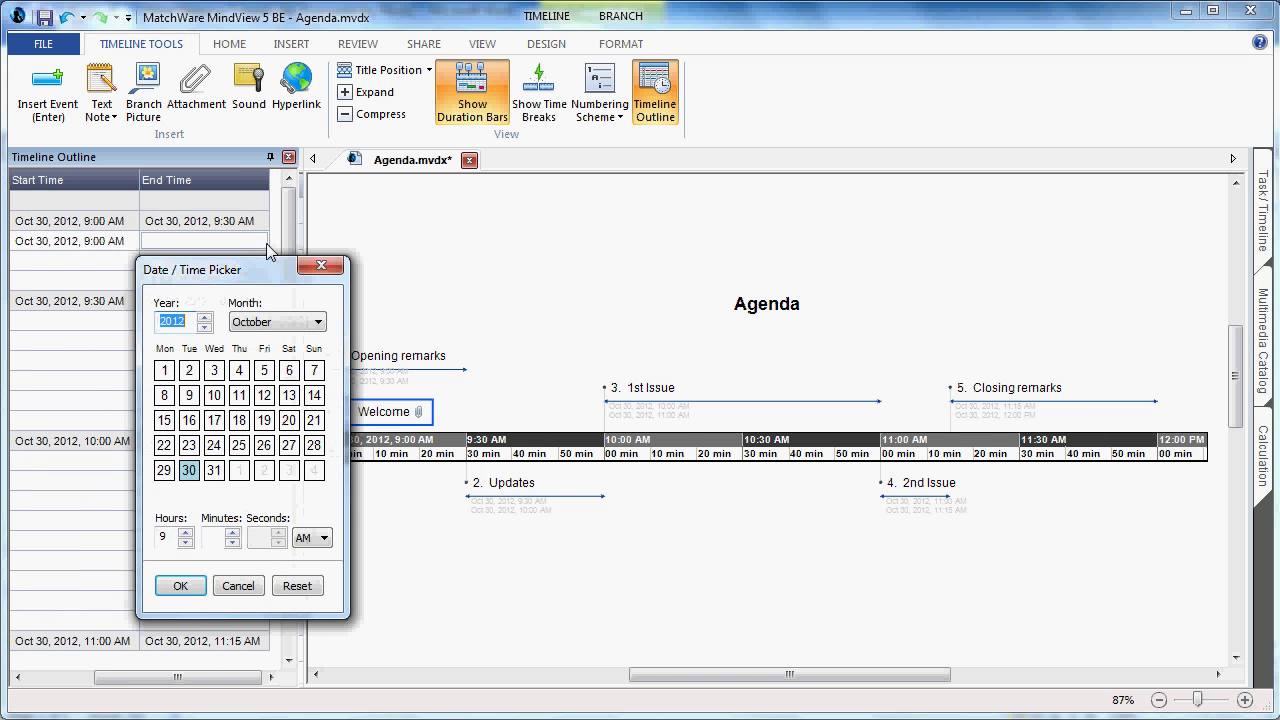
click(206, 536)
text(30)
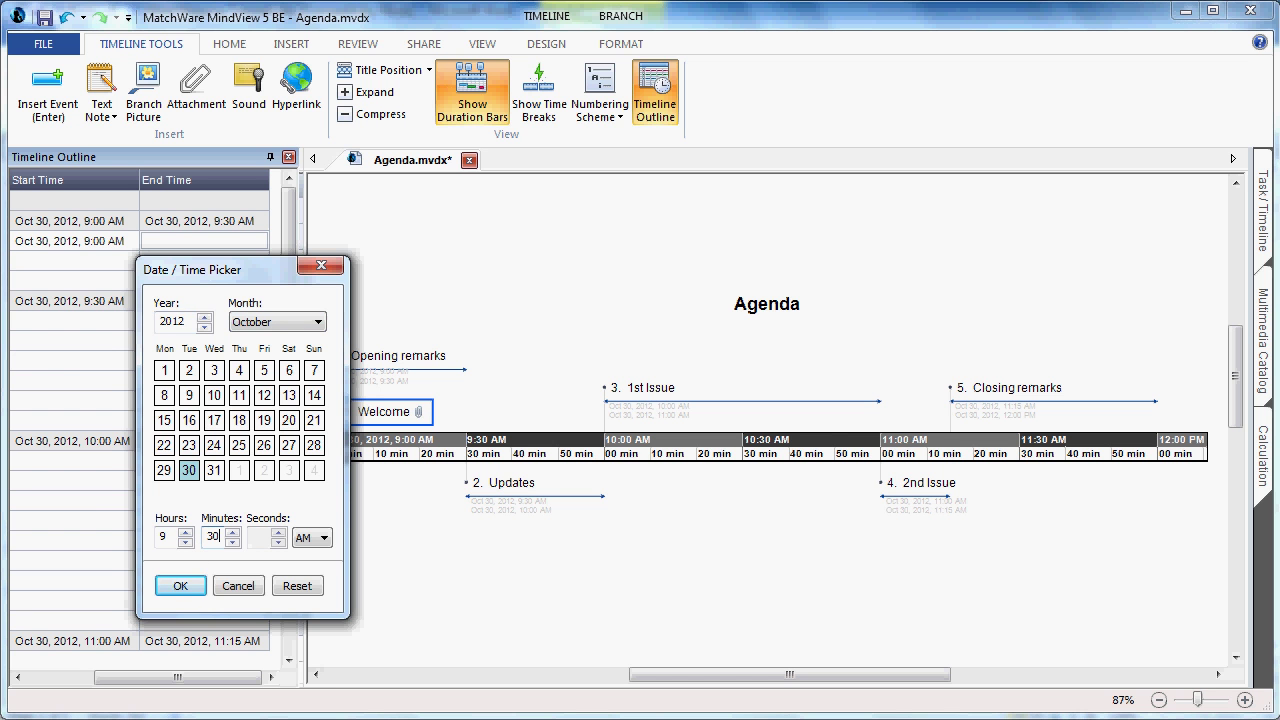
click(200, 585)
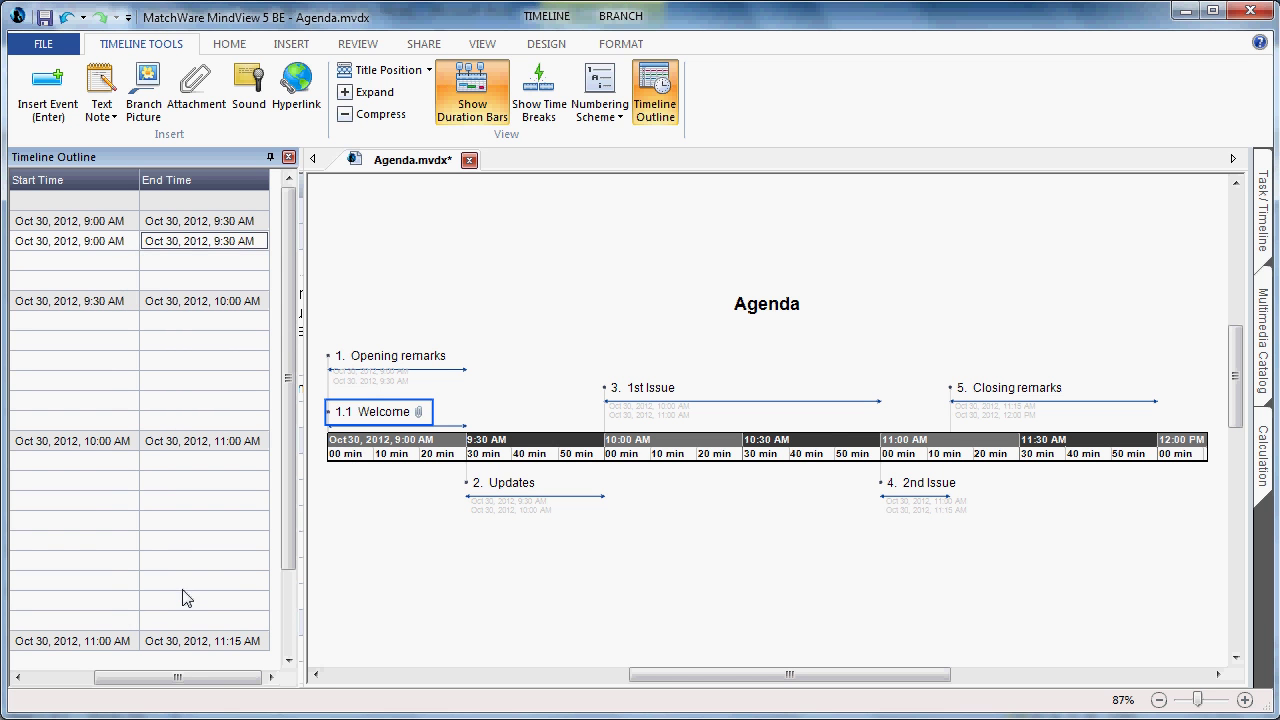
click(388, 515)
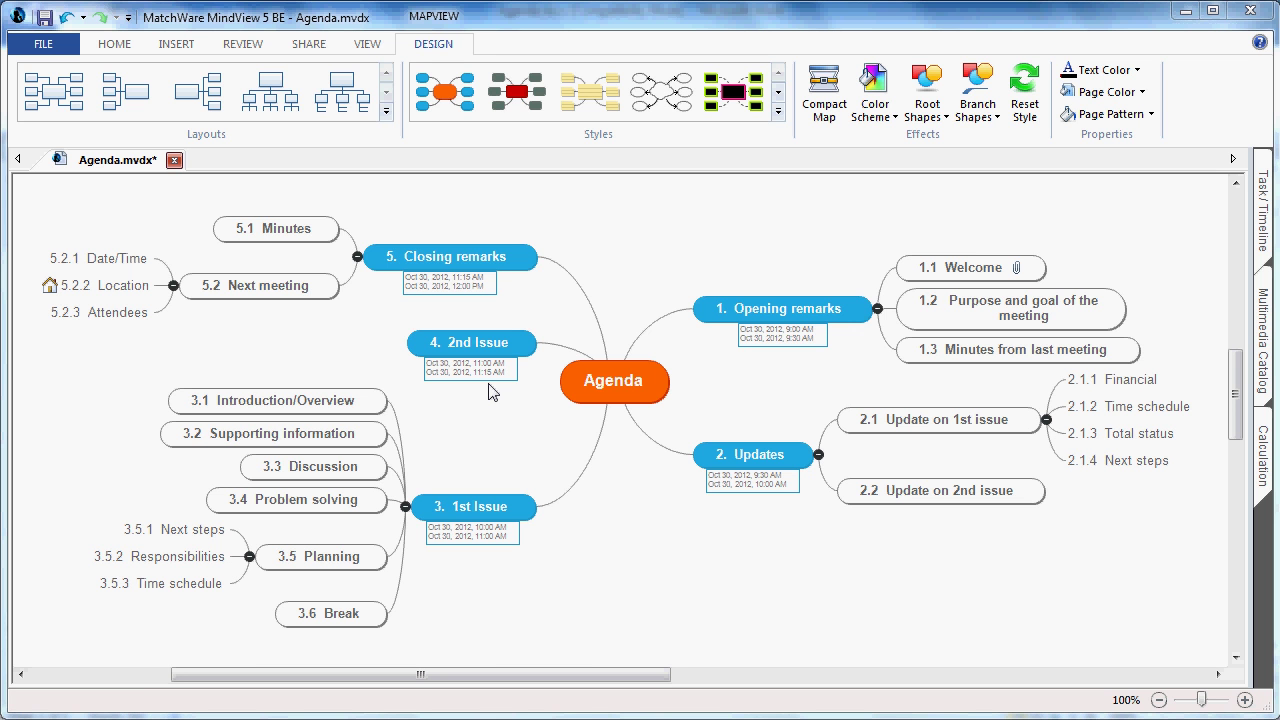
Step: Export the agenda with Advanced Word Export and scroll through the resulting Agenda.docx
click(44, 46)
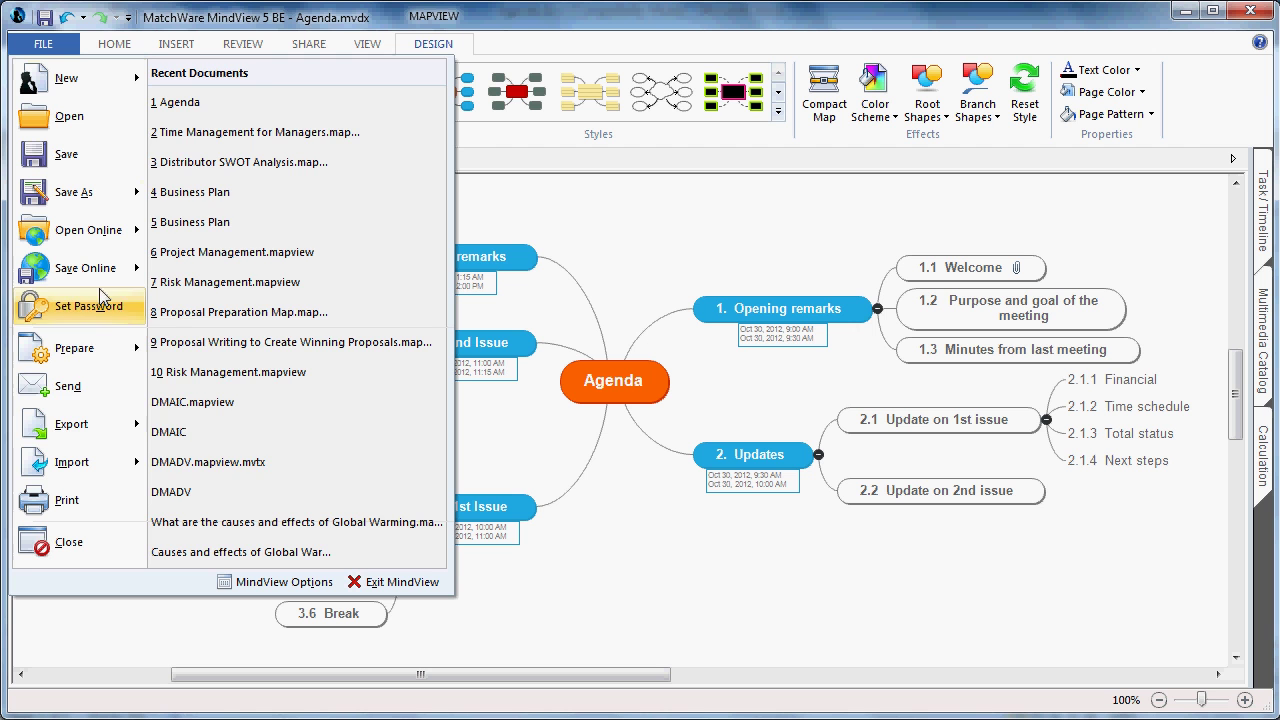
mouse_move(72, 424)
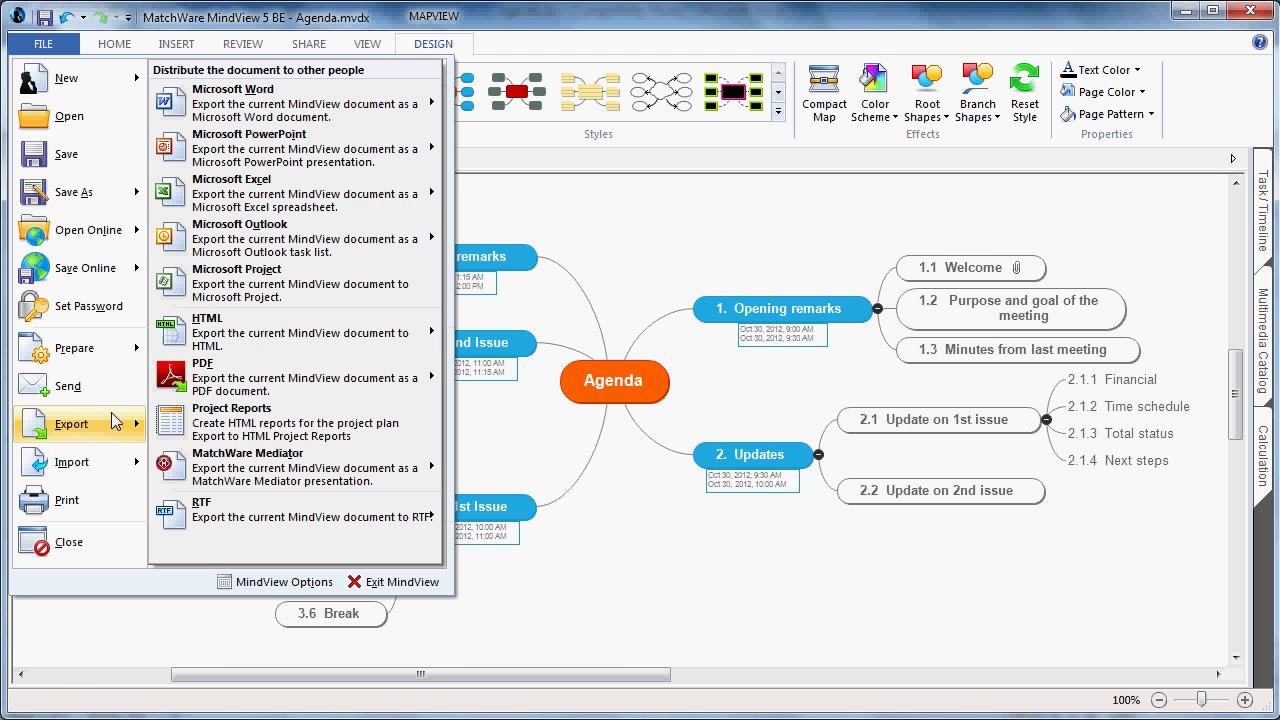
mouse_move(295, 103)
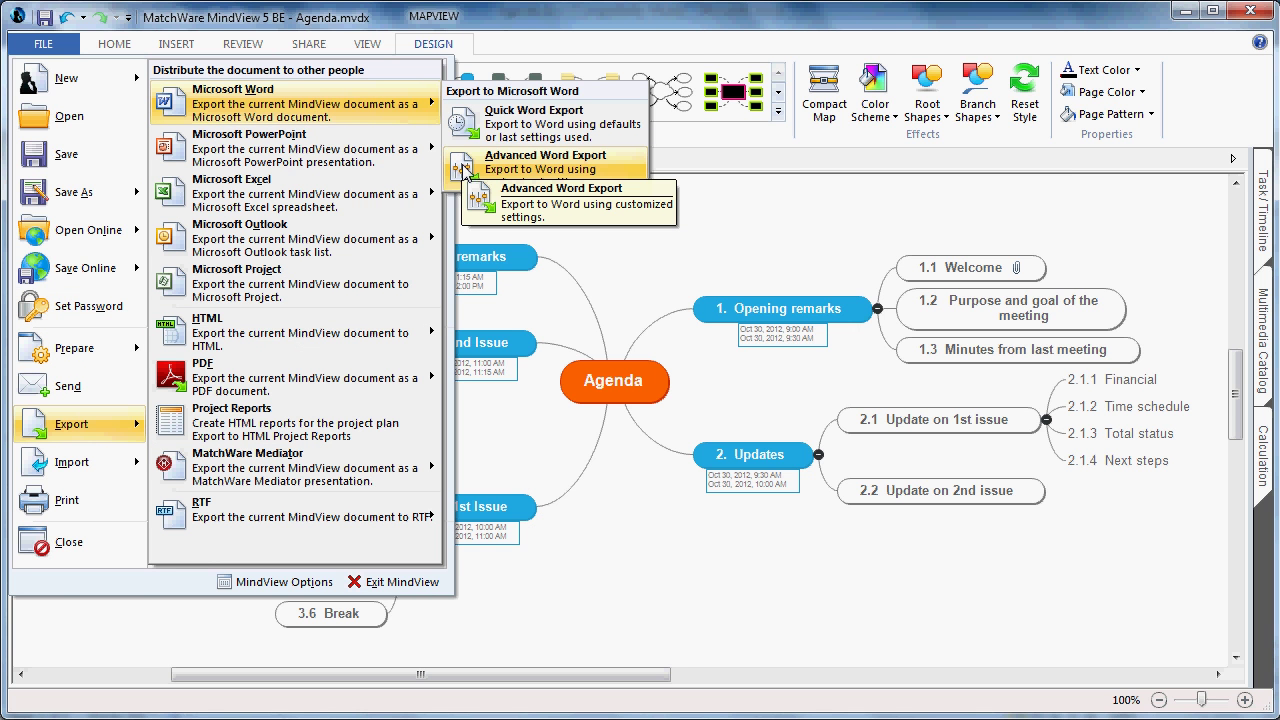
click(463, 170)
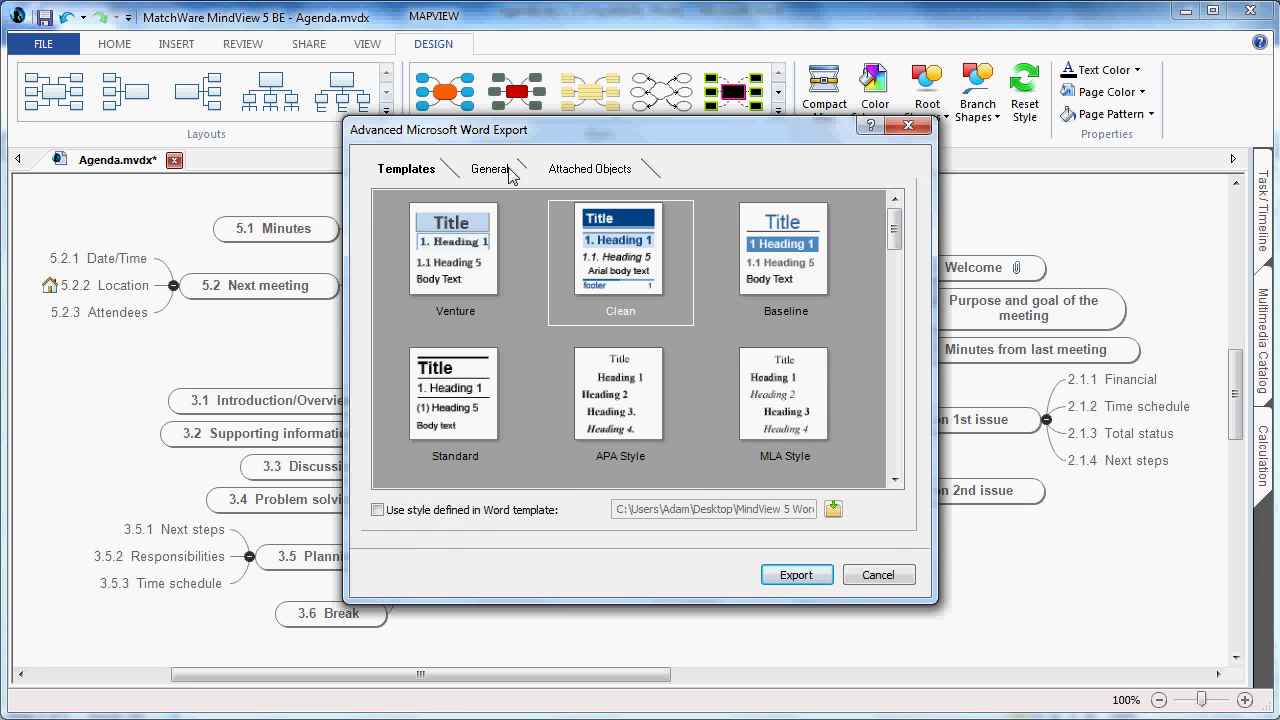
click(505, 170)
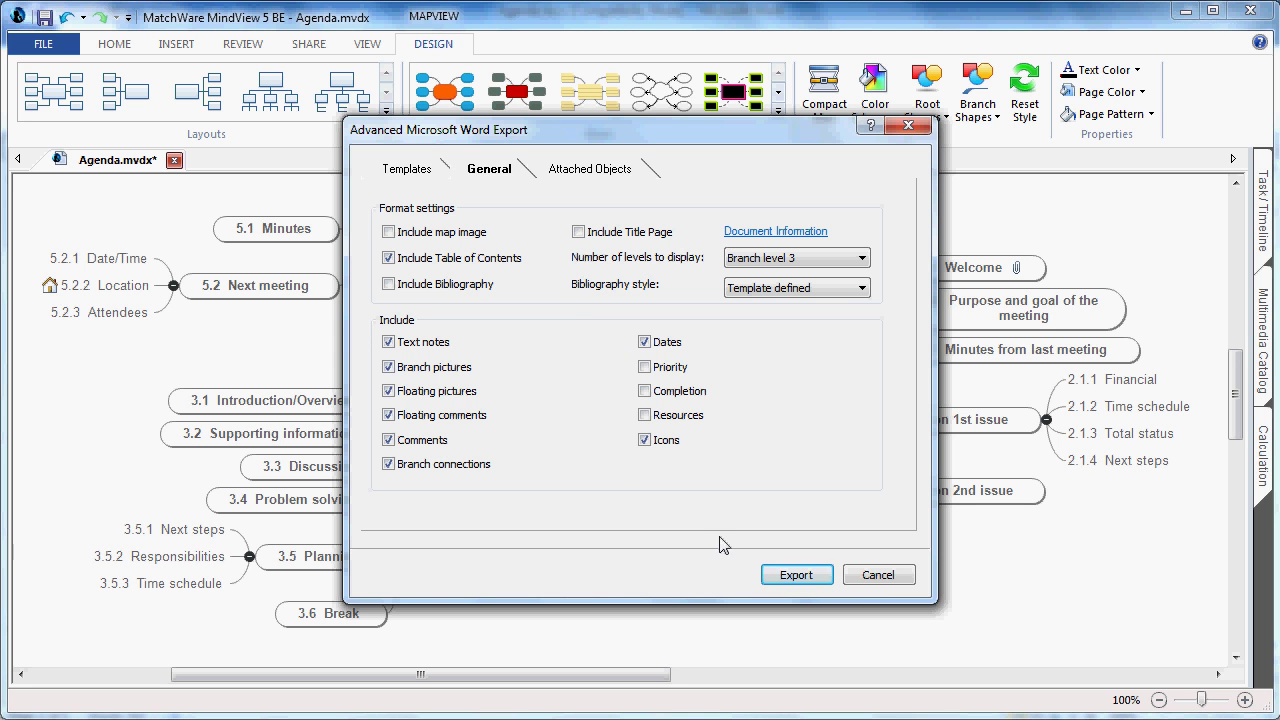
click(820, 580)
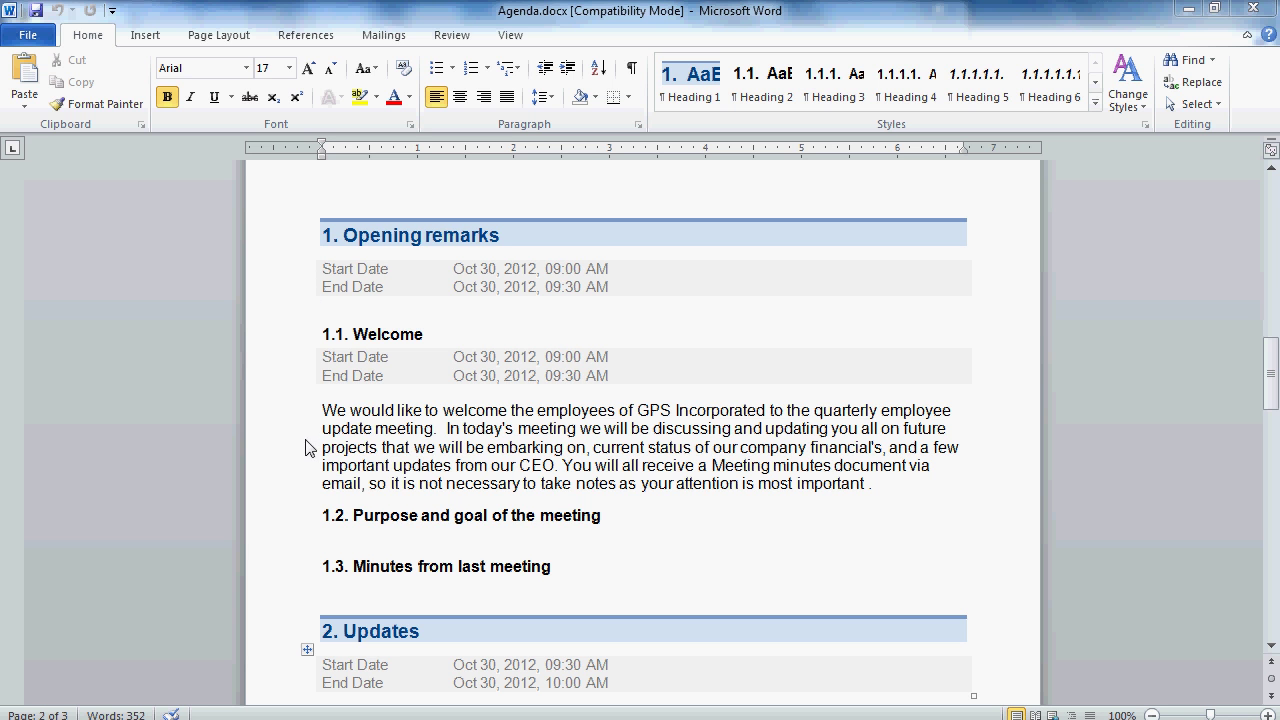
scroll(290, 440, down, 1)
scroll(291, 444, down, 3)
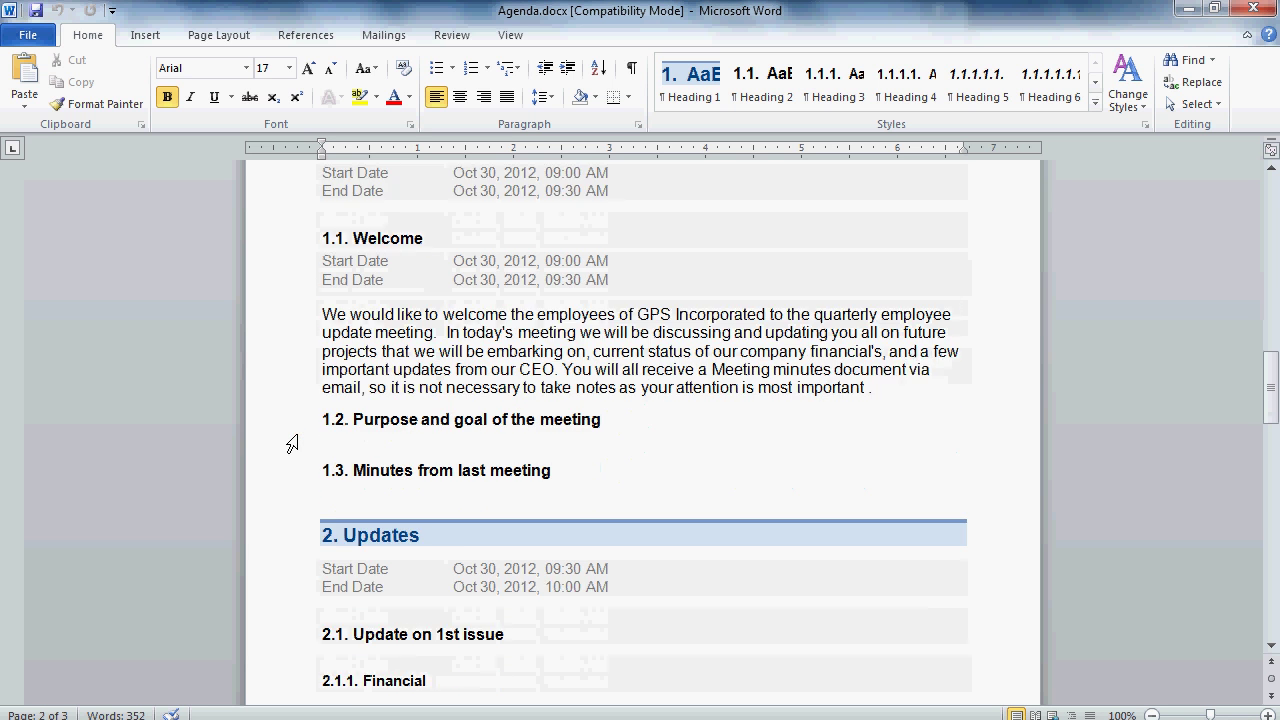